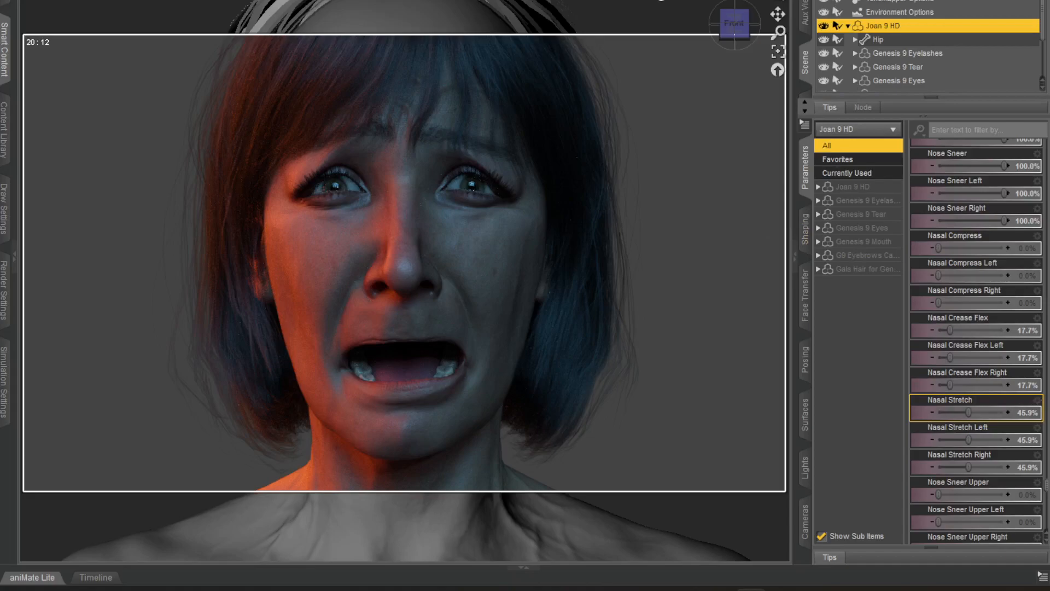
Step: Switch the viewport from the rendered preview to plain textured shading and send Joan 9 HD to ZBrush, exported with deformations
click(669, 3)
click(662, 148)
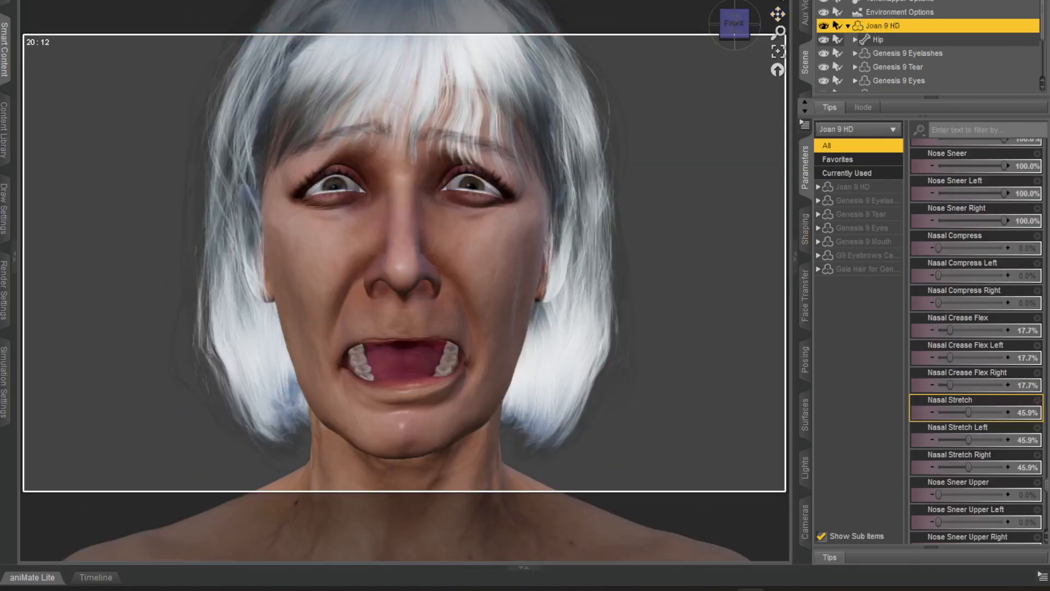
click(9, 2)
mouse_move(108, 92)
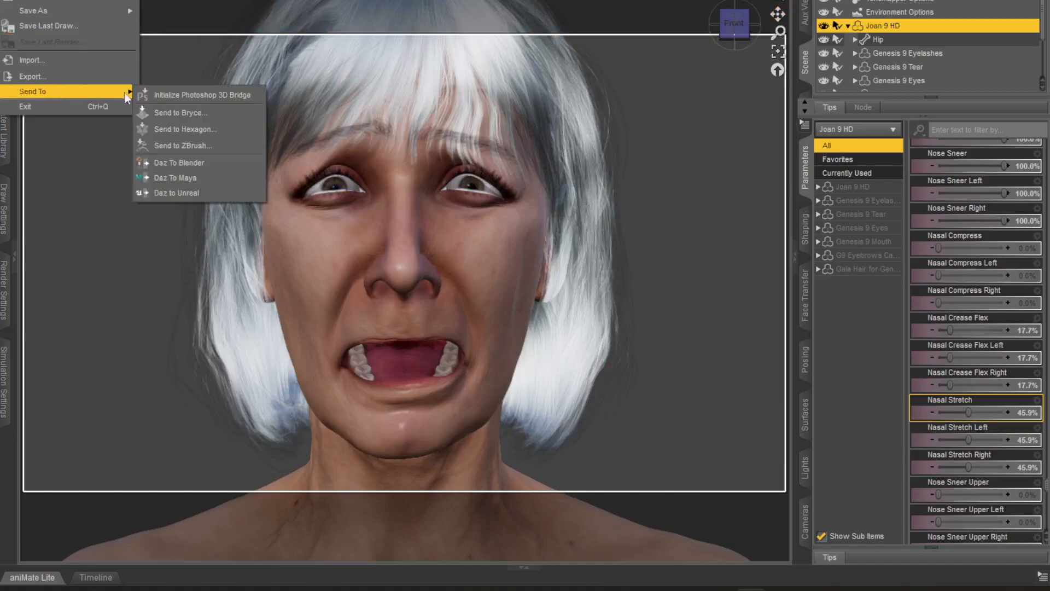
click(192, 146)
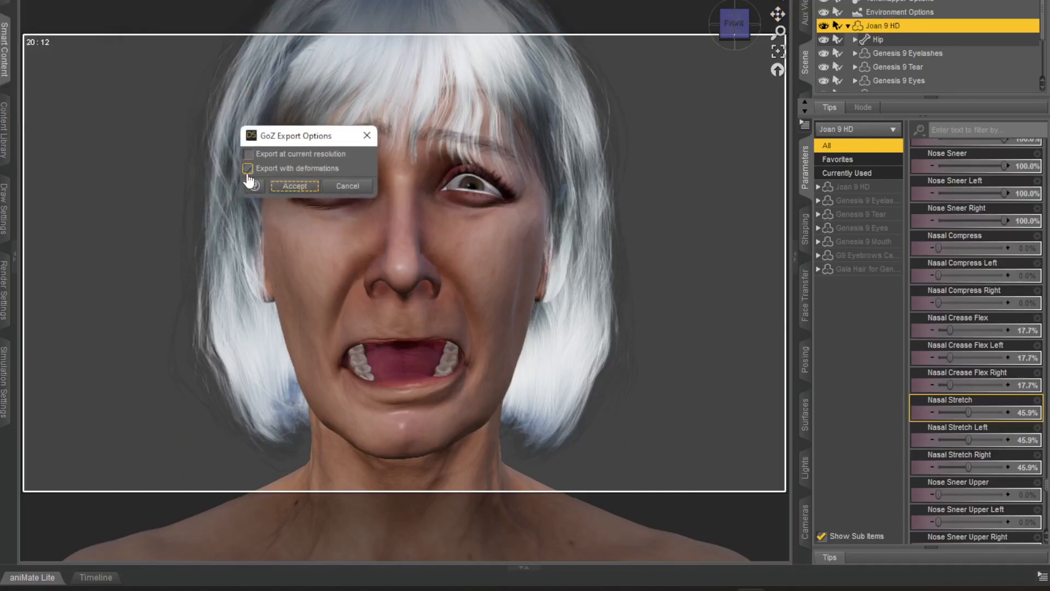
click(290, 189)
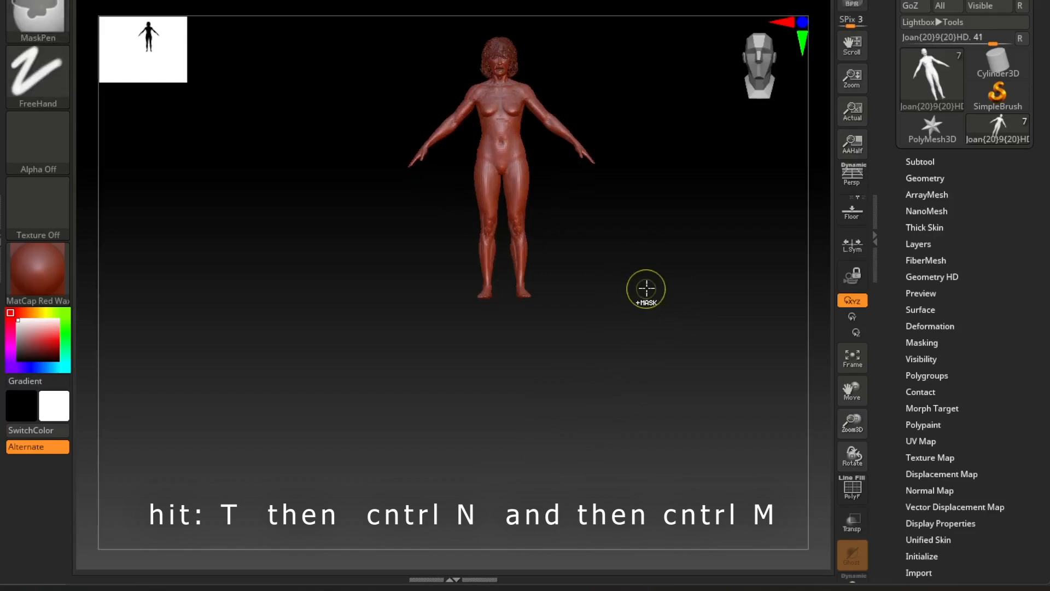
Step: Smooth the faceted lower lip and upper lip around the open mouth of the imported figure
key(f)
alt+drag(680, 174, 710, 313)
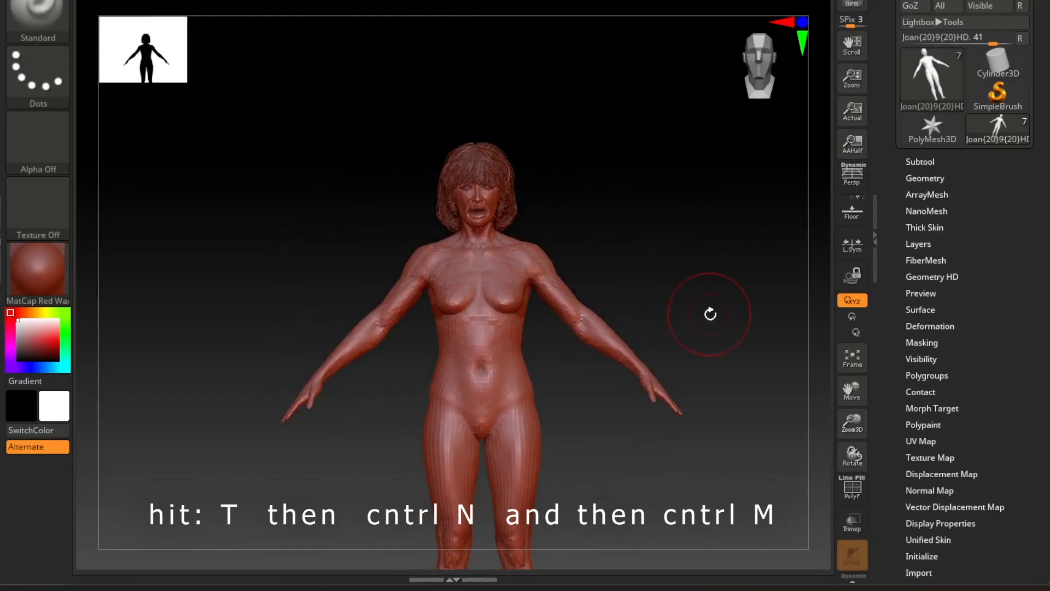
ctrl+right_drag(626, 227, 686, 212)
alt+drag(685, 212, 617, 297)
ctrl+right_drag(617, 298, 609, 378)
alt+drag(734, 161, 662, 533)
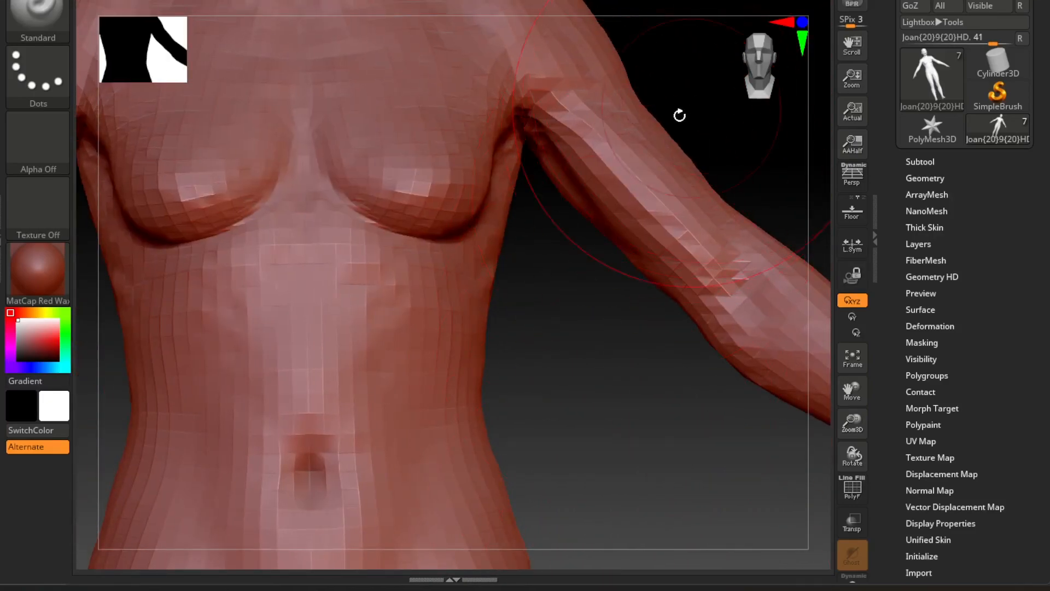
alt+drag(684, 110, 767, 403)
ctrl+right_drag(767, 404, 700, 295)
alt+drag(699, 295, 753, 254)
alt+drag(678, 66, 654, 425)
alt+drag(691, 117, 704, 427)
right_drag(405, 309, 464, 323)
right_click(433, 323)
drag(446, 325, 417, 327)
alt+drag(657, 259, 692, 265)
mouse_move(682, 274)
ctrl+right_down()
mouse_move(670, 372)
mouse_move(661, 331)
ctrl+right_up()
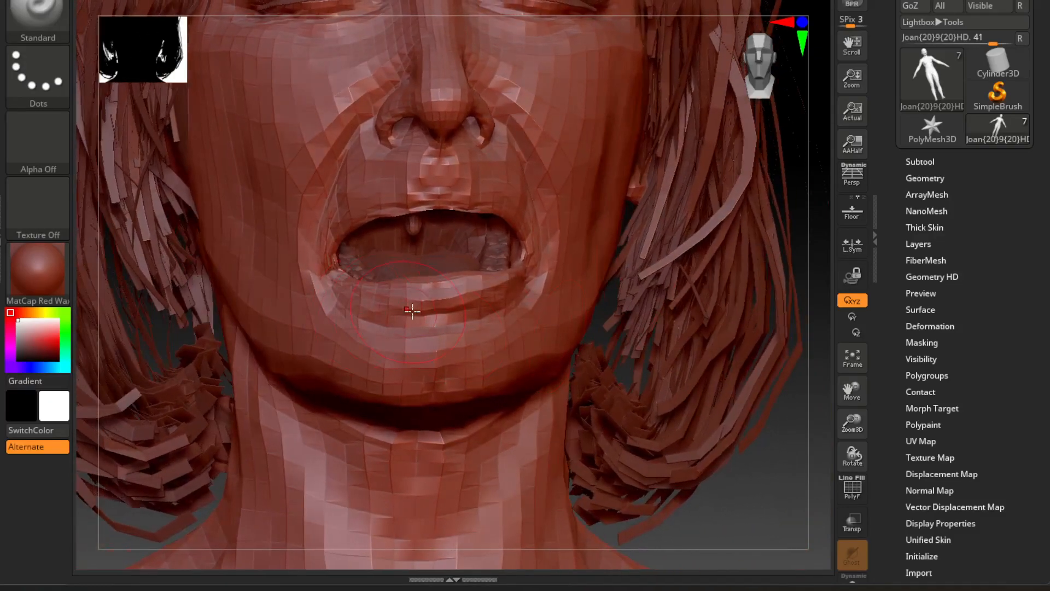
shift+drag(410, 308, 422, 304)
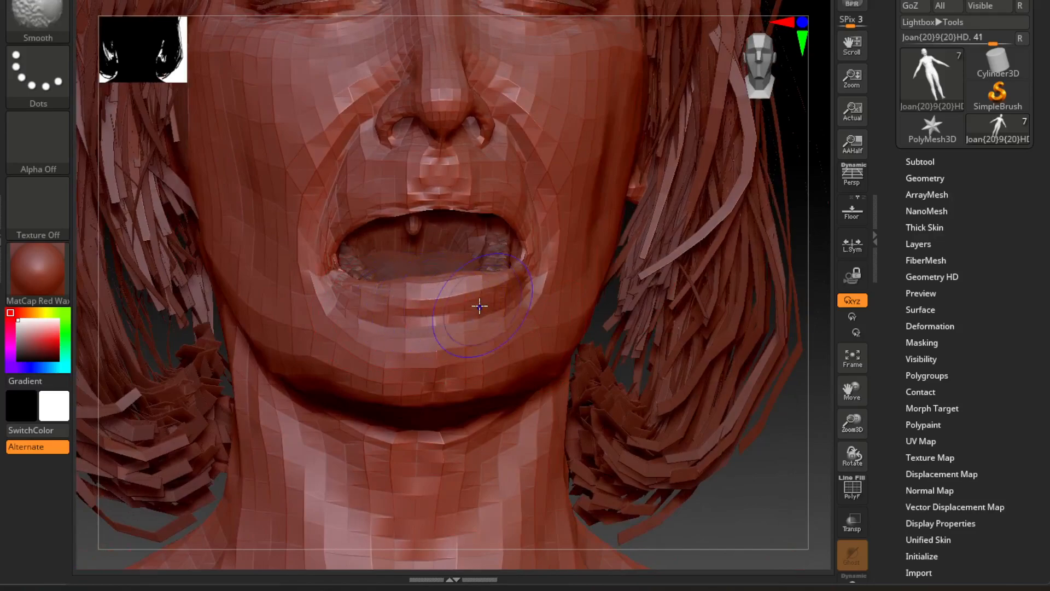
mouse_move(497, 300)
shift+mouse_down()
mouse_move(527, 279)
mouse_move(544, 246)
mouse_move(415, 340)
mouse_move(431, 311)
mouse_move(405, 305)
mouse_move(512, 294)
mouse_move(494, 288)
shift+mouse_up()
mouse_move(454, 200)
shift+mouse_down()
mouse_move(473, 207)
mouse_move(399, 199)
mouse_move(372, 223)
shift+mouse_up()
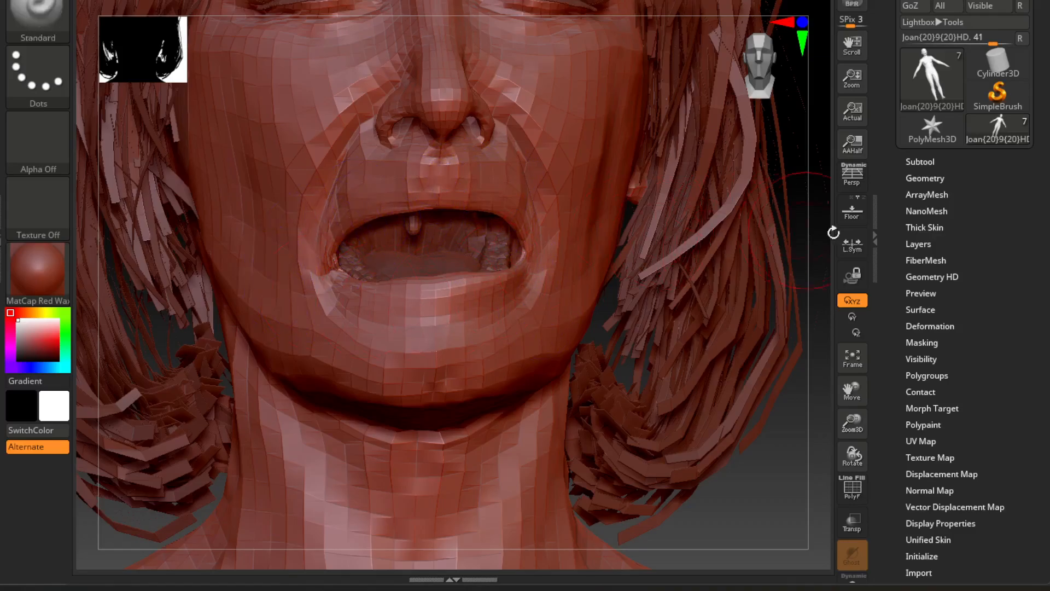
Step: Choose the SnakeHook brush and pull the mouth corner and the lower lip's edge into shape from the side
mouse_move(799, 141)
mouse_down()
mouse_move(780, 235)
mouse_move(786, 278)
mouse_move(779, 241)
mouse_move(788, 237)
mouse_move(760, 235)
mouse_up()
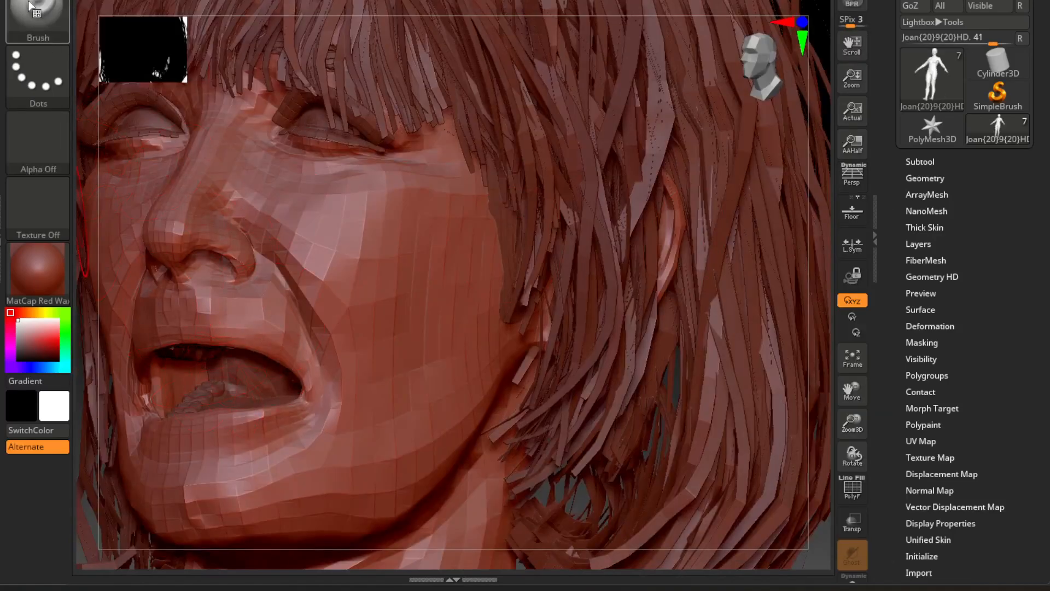
click(37, 20)
click(517, 434)
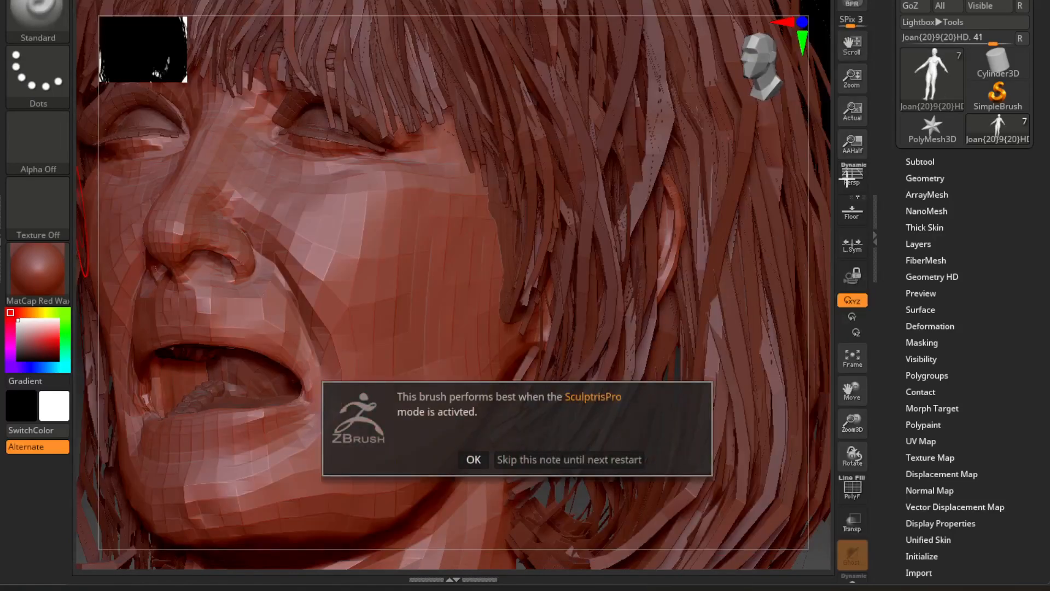
click(472, 460)
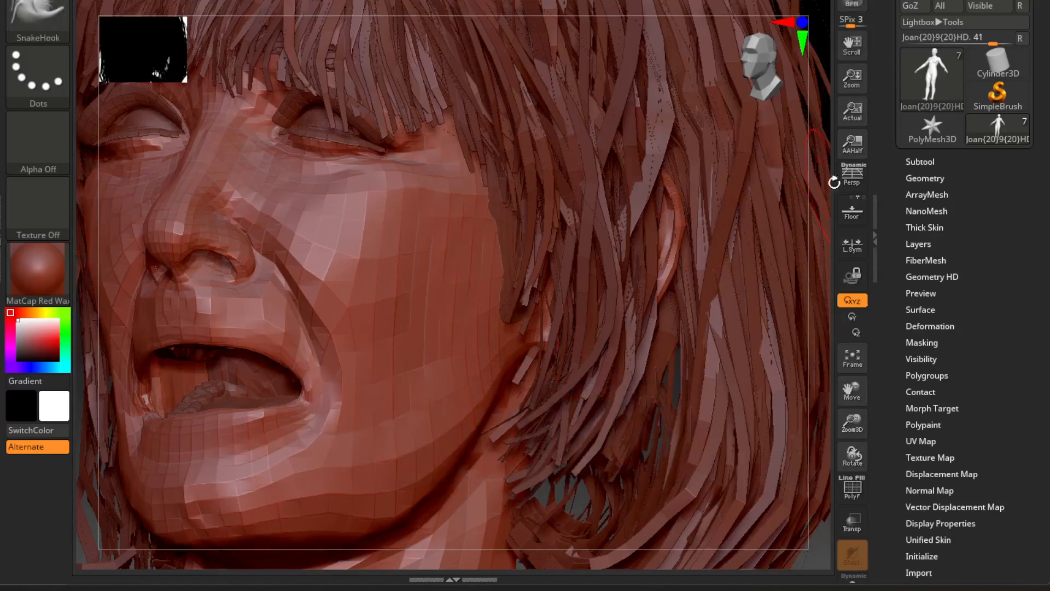
drag(824, 188, 195, 420)
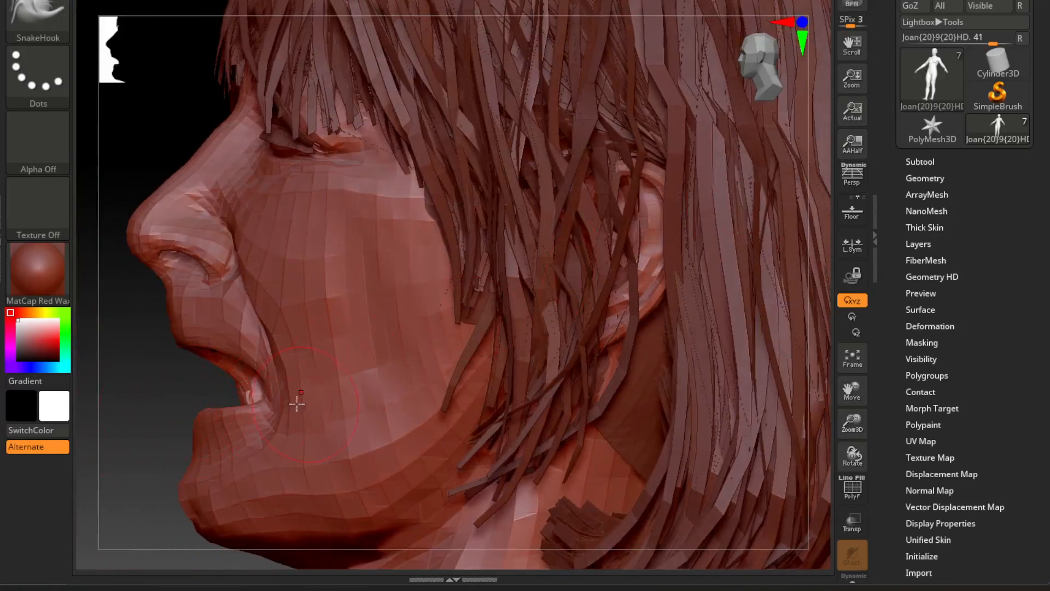
drag(271, 399, 287, 396)
mouse_move(221, 396)
right_down()
mouse_move(242, 375)
mouse_move(298, 368)
mouse_move(258, 385)
right_up()
drag(247, 400, 239, 399)
Step: Smooth the lower lip and reshape the centre of the upper lip below the nose with the SnakeHook brush
right_drag(498, 346, 444, 357)
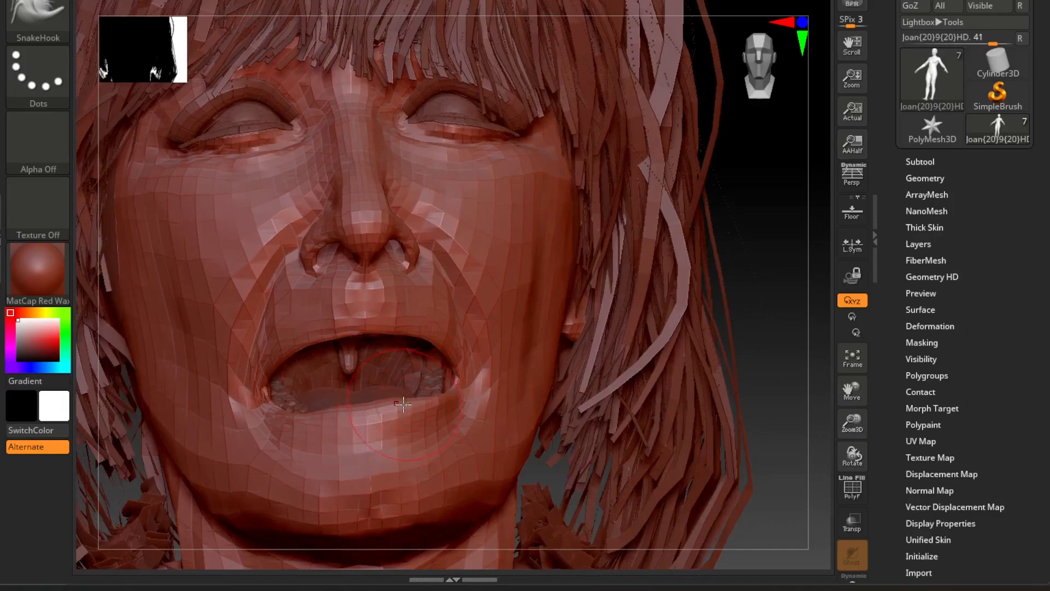
mouse_move(393, 411)
shift+mouse_down()
mouse_move(350, 419)
mouse_move(436, 407)
shift+mouse_up()
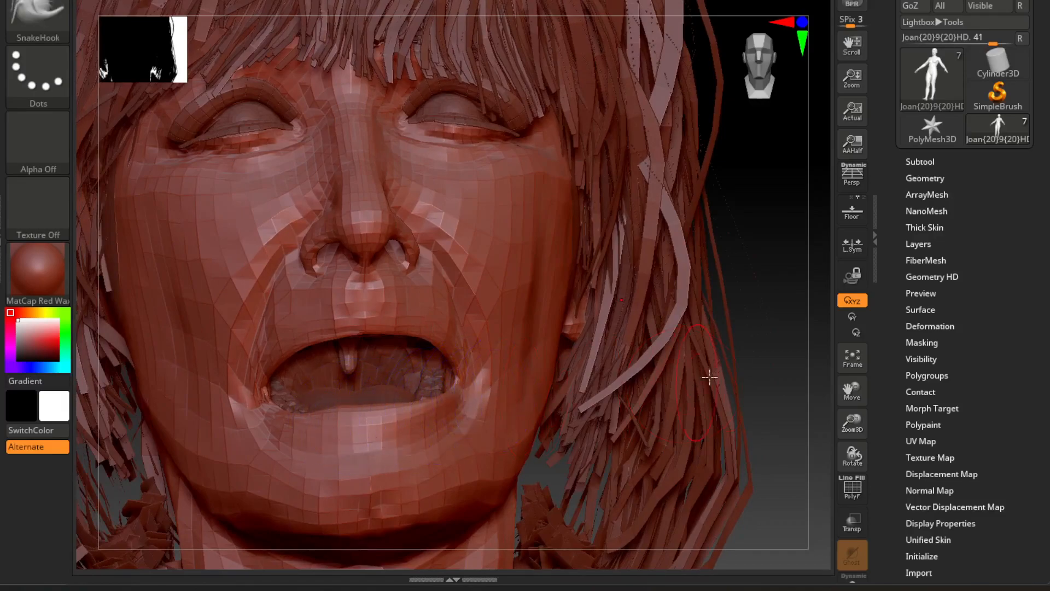
right_drag(774, 284, 777, 269)
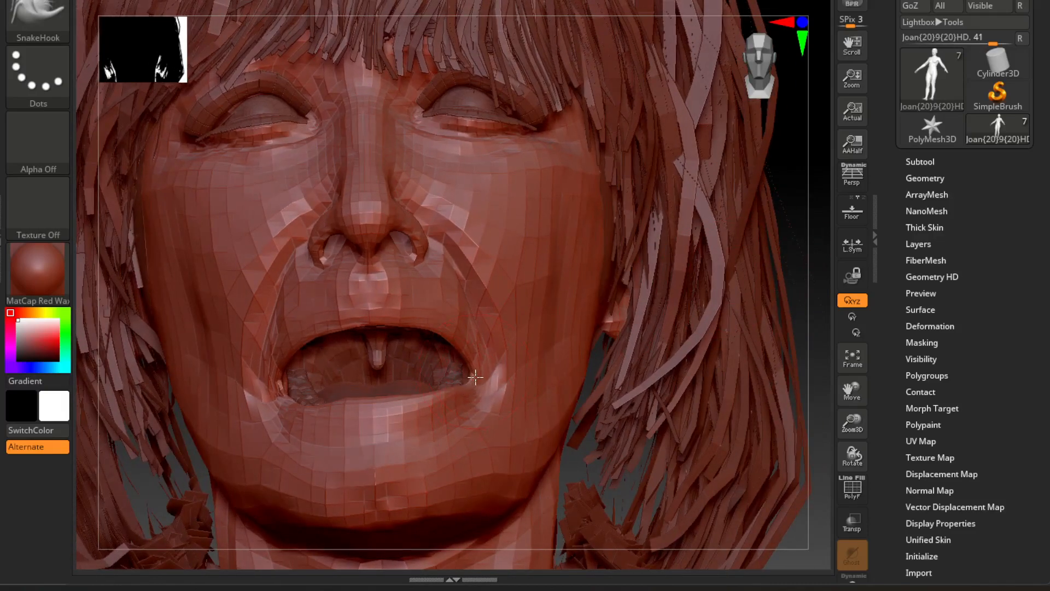
mouse_move(790, 233)
right_down()
mouse_move(823, 197)
mouse_move(798, 194)
mouse_move(804, 208)
right_up()
drag(368, 282, 372, 291)
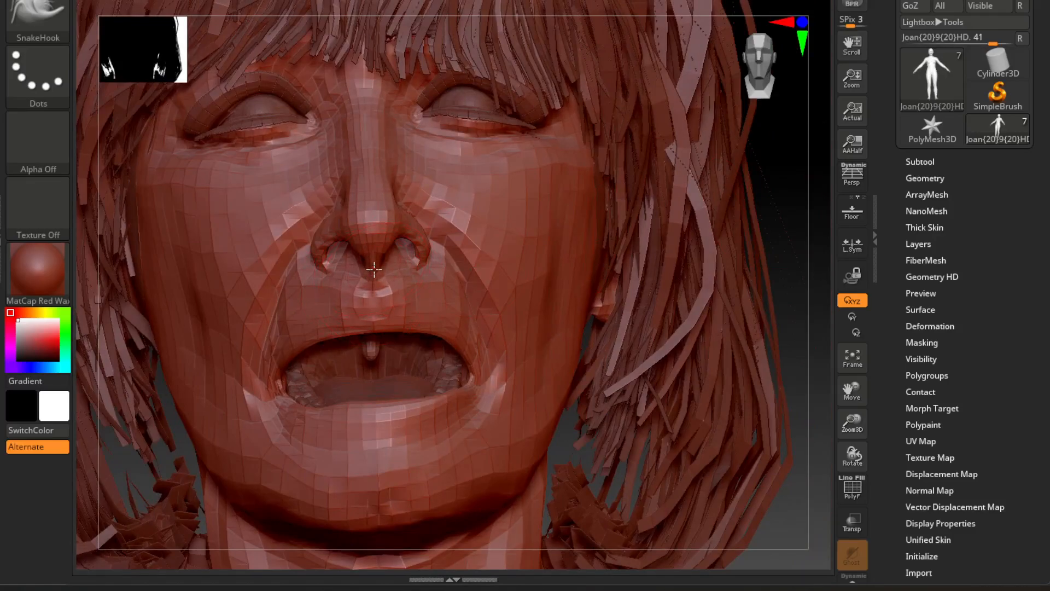
Step: Smooth the skin above the upper lip and the folds along the sides of the nose
mouse_move(745, 216)
right_down()
mouse_move(776, 216)
mouse_move(745, 215)
right_up()
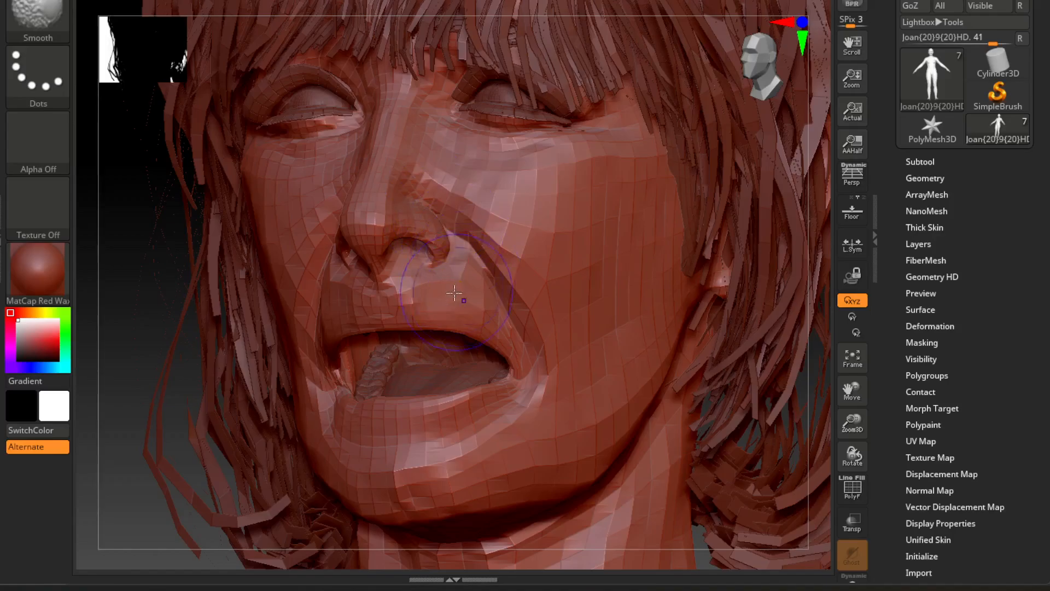
mouse_move(823, 225)
shift+right_down()
mouse_move(852, 215)
mouse_move(345, 227)
shift+right_up()
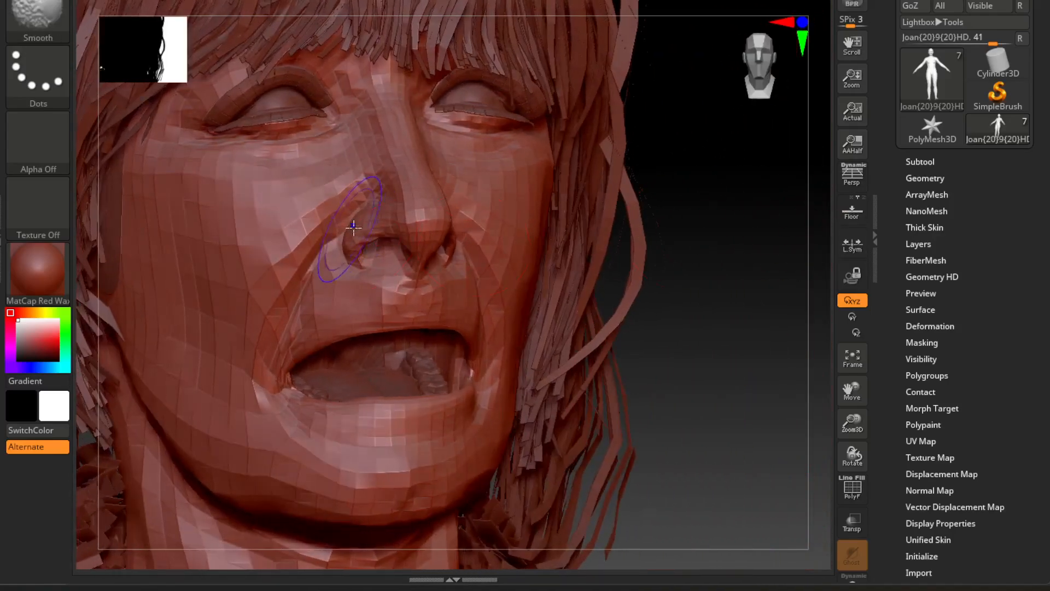
right_drag(740, 229, 721, 226)
key(shift)
mouse_move(421, 213)
shift+mouse_down()
mouse_move(416, 223)
mouse_move(409, 209)
shift+mouse_up()
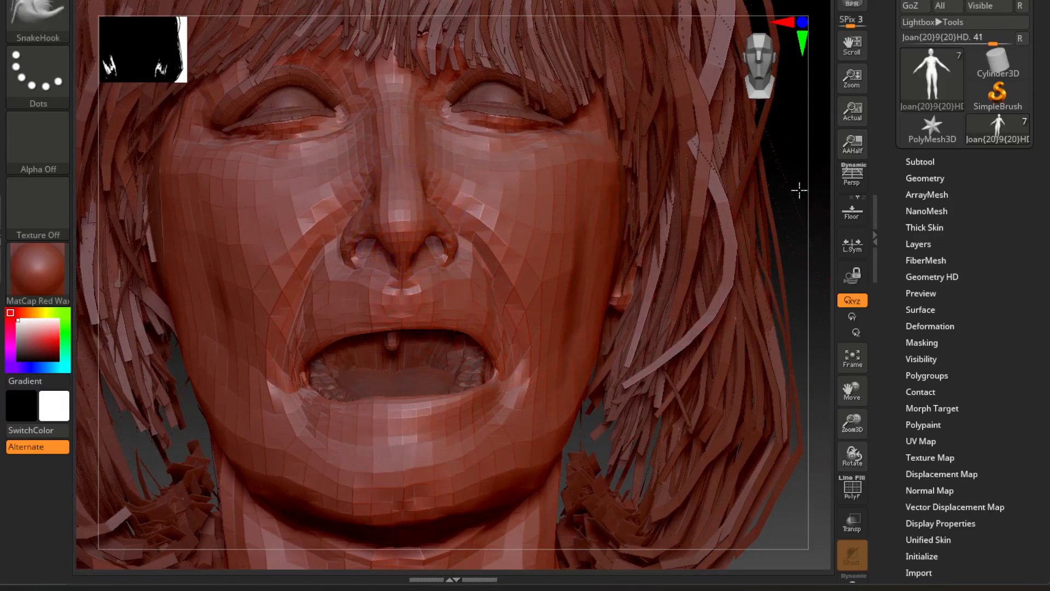
Step: Send the sculpted figure back to Daz Studio as a new morph named ZBrush Morph
mouse_move(782, 206)
right_down()
mouse_move(814, 150)
mouse_move(790, 148)
right_up()
click(910, 8)
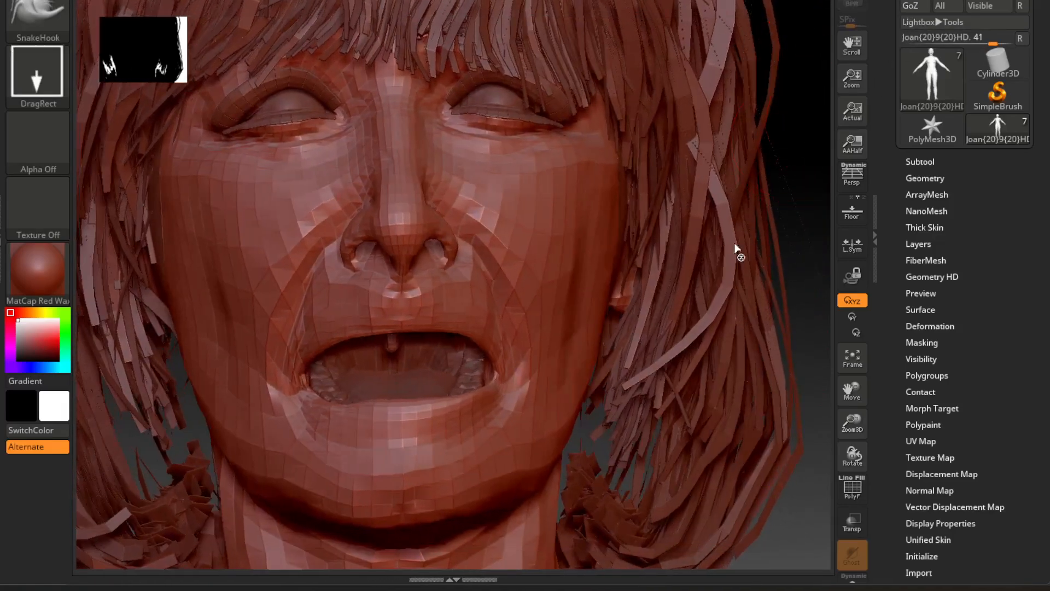
click(500, 98)
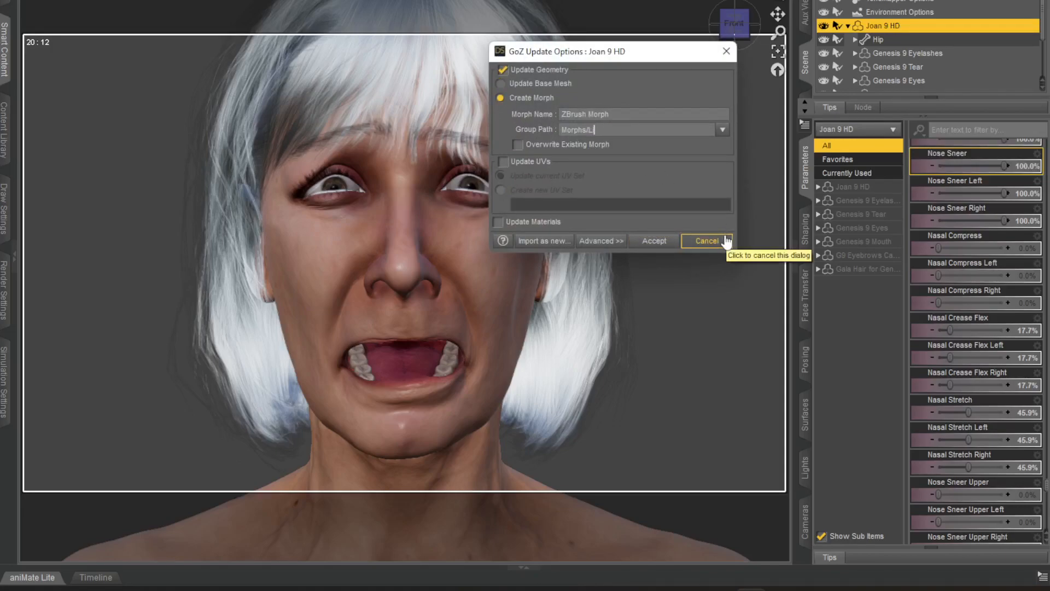
click(727, 241)
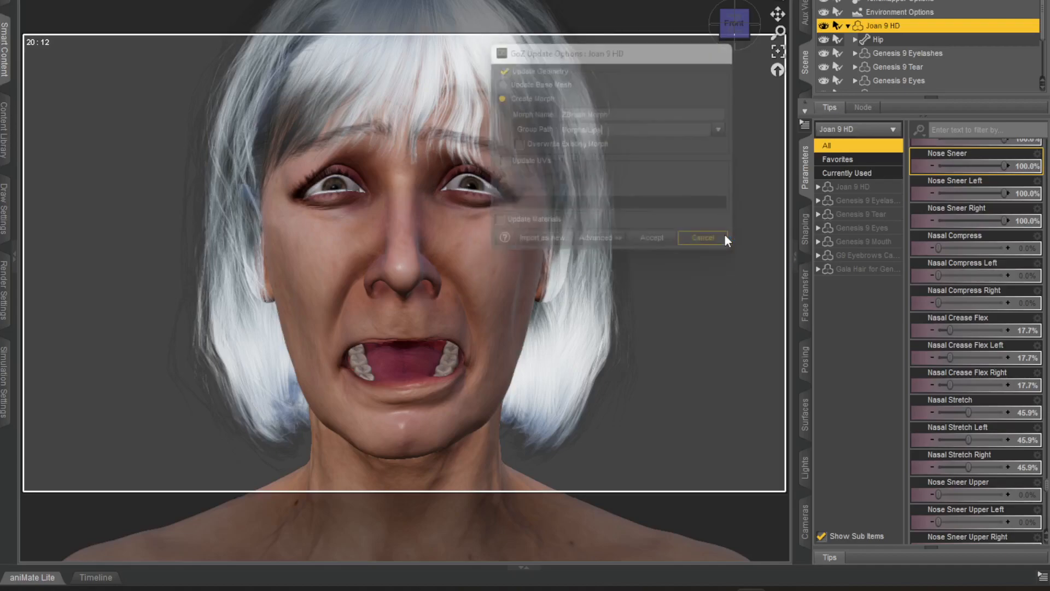
Step: Filter the parameters for zbrush, set ZBrush Morph to 100%, and change the viewport's draw style
click(947, 127)
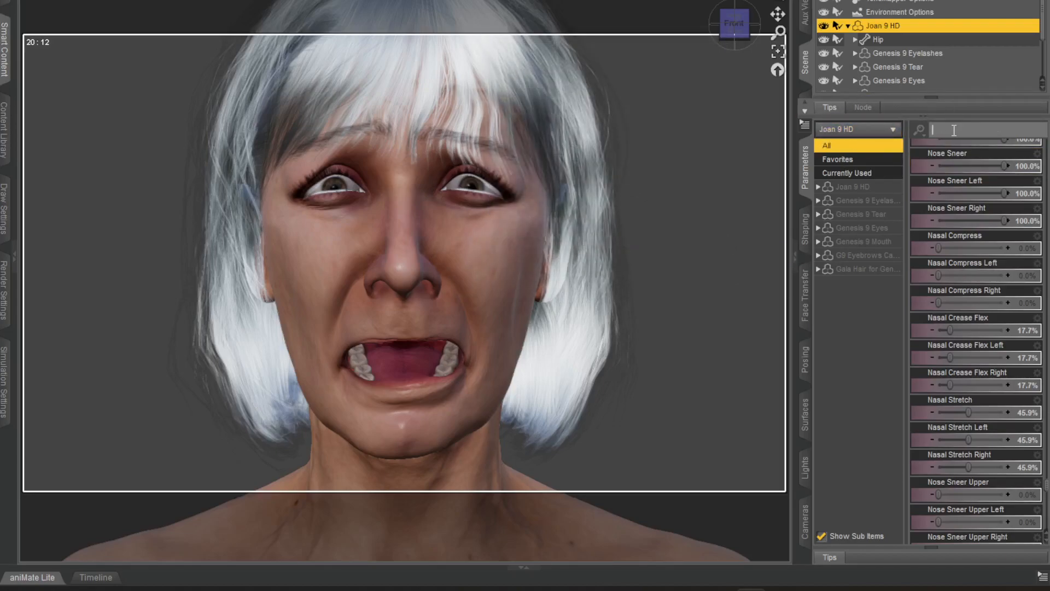
text(zbrush)
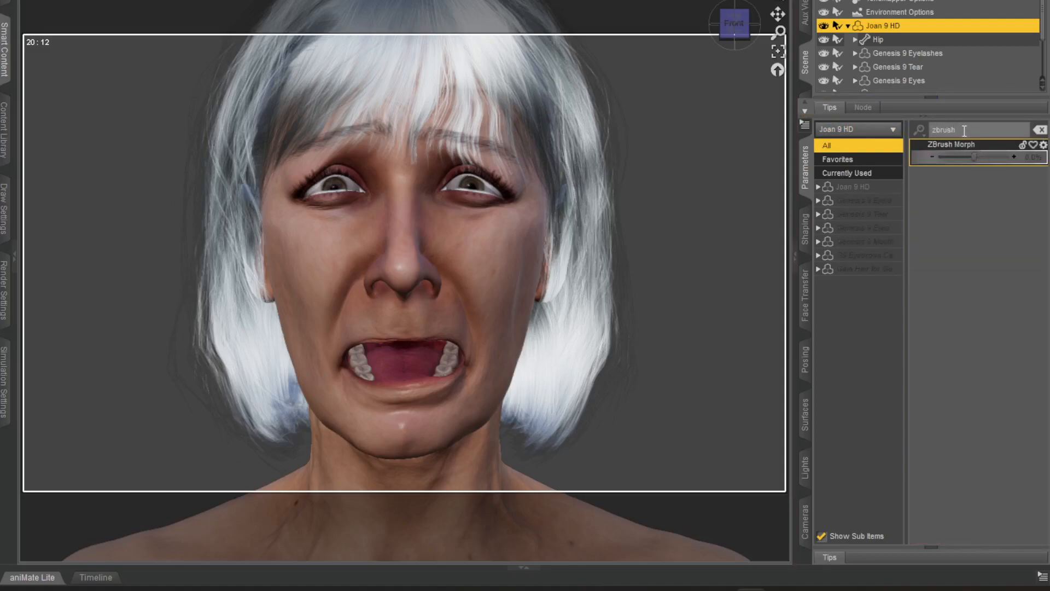
drag(973, 157, 1029, 157)
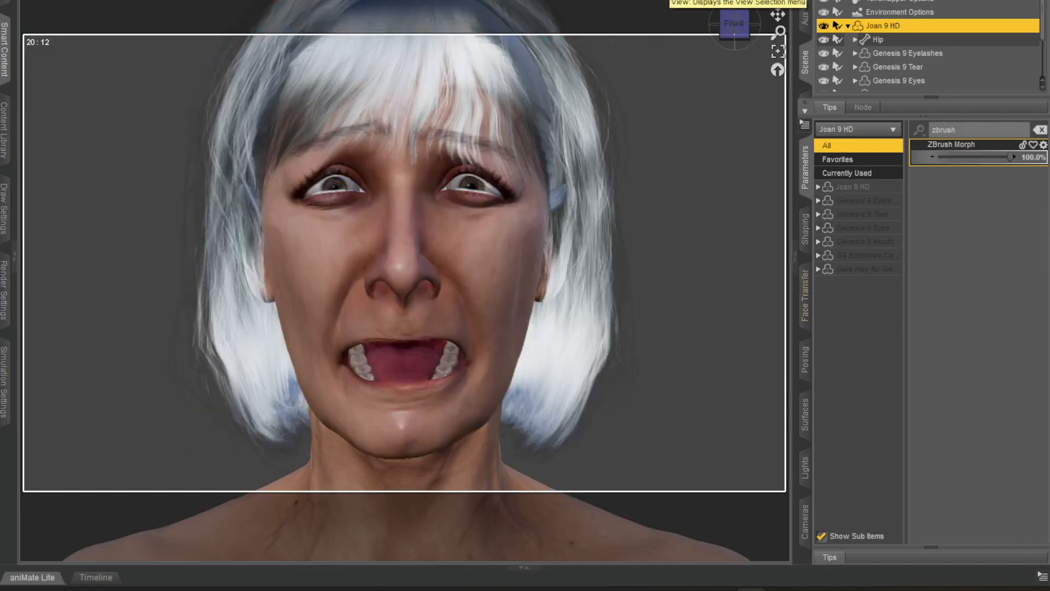
click(670, 6)
click(663, 159)
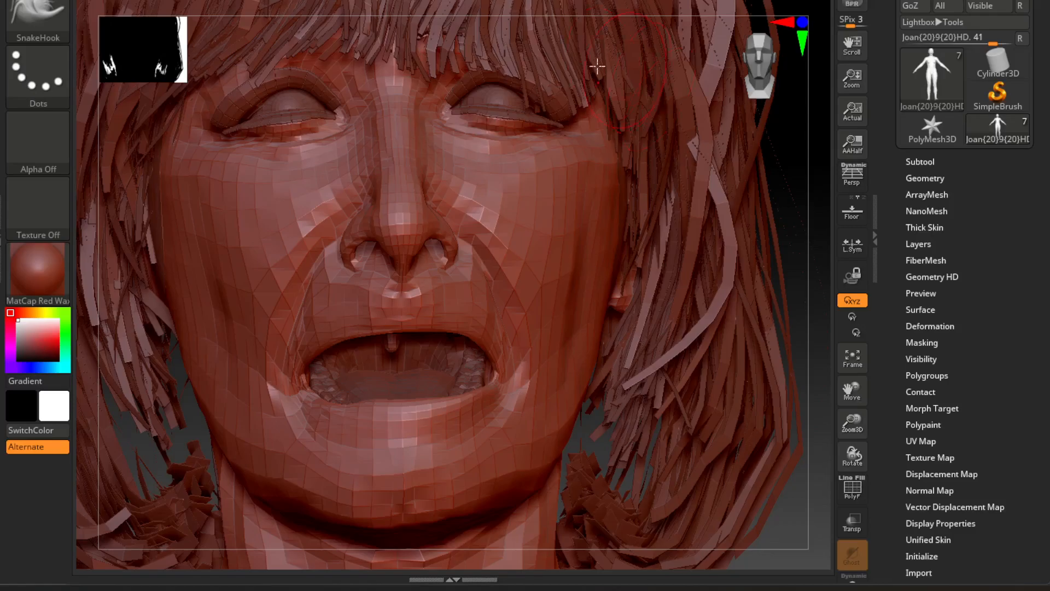
Step: Back in ZBrush, try reshaping the chin from the side with the SnakeHook brush, adjusting the brush settings
drag(767, 164, 790, 46)
drag(270, 424, 696, 246)
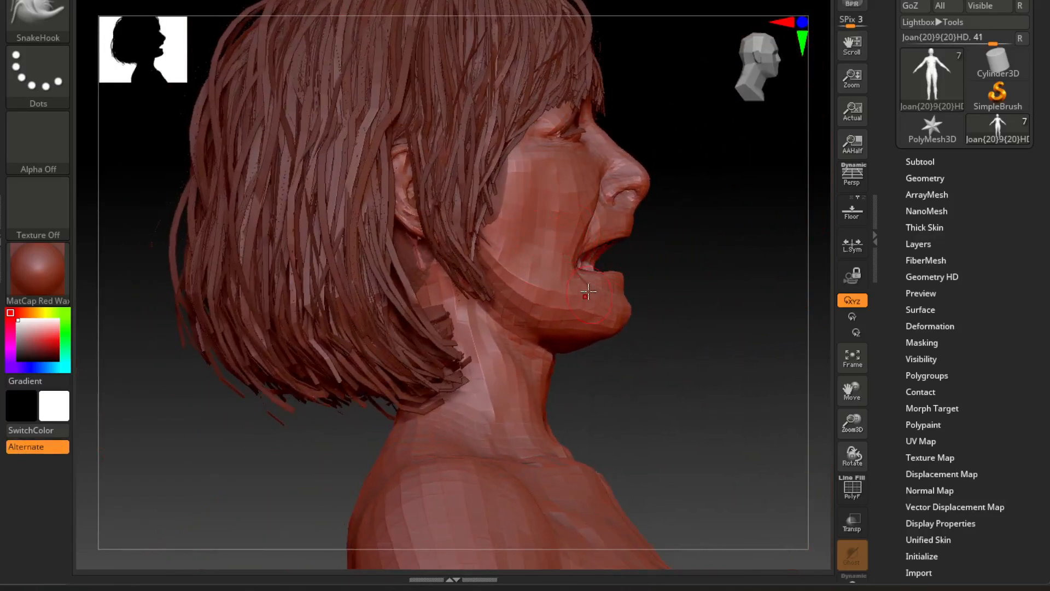
mouse_move(591, 309)
mouse_down()
mouse_move(622, 306)
mouse_move(658, 283)
mouse_move(659, 356)
mouse_move(649, 345)
mouse_up()
key(space)
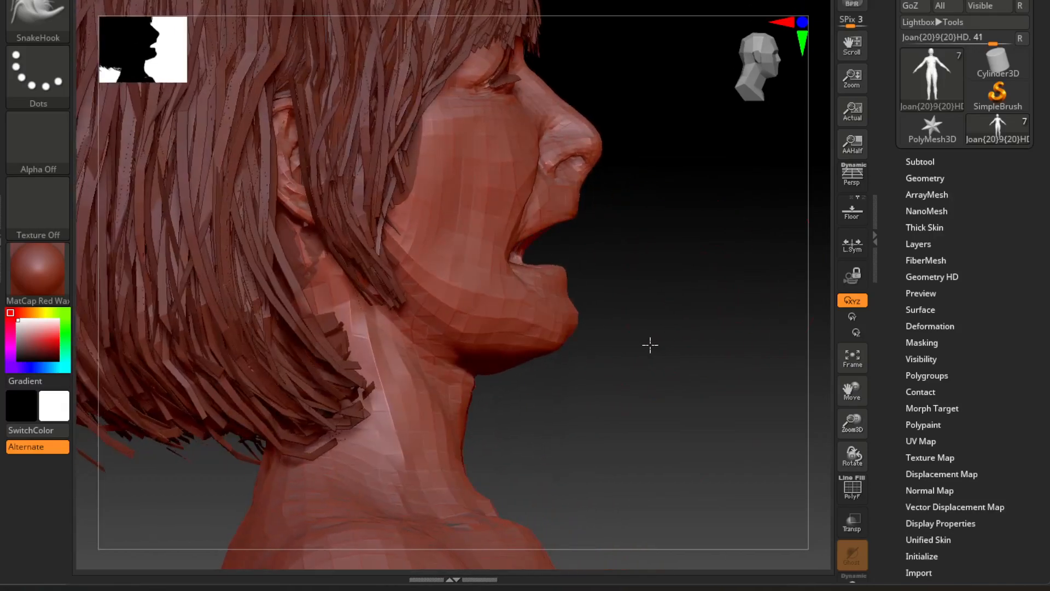
key(space)
mouse_move(579, 303)
mouse_down()
mouse_move(563, 333)
mouse_move(522, 356)
mouse_up()
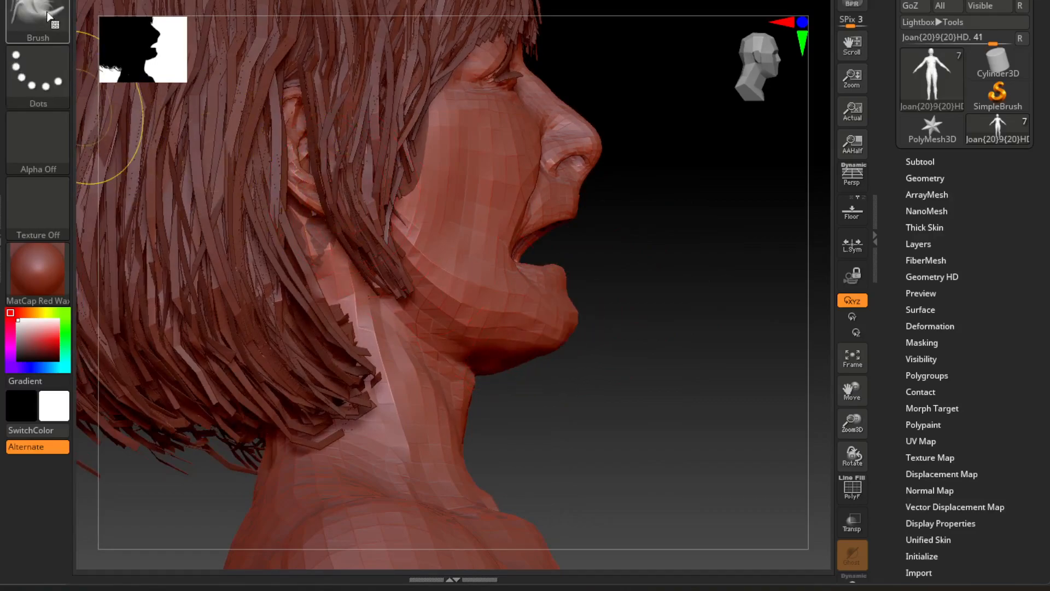
Step: Choose the ClothMove brush and try pulling the front and underside of the chin in profile view
key(b)
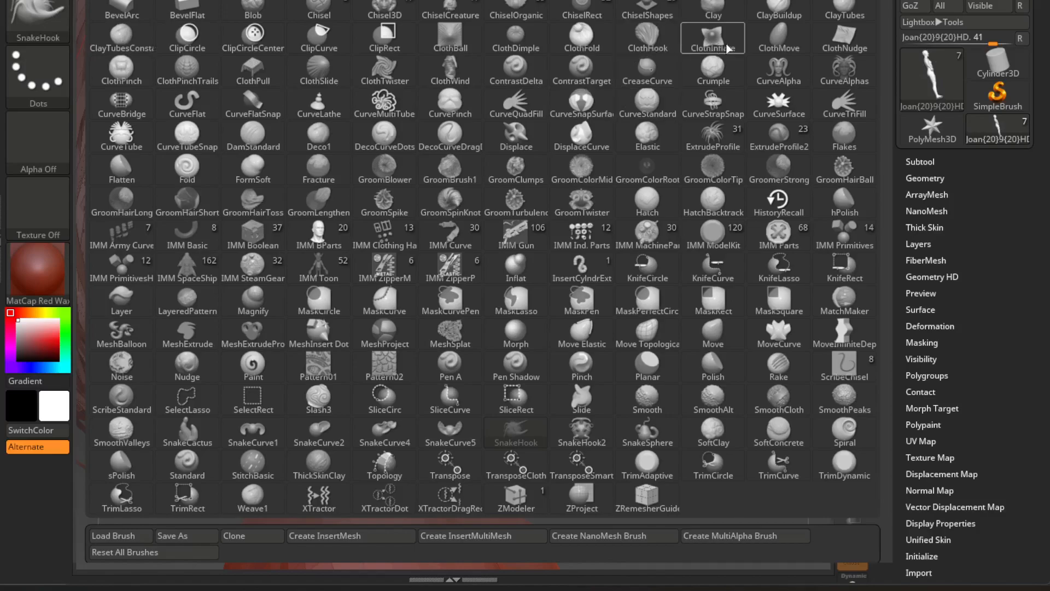
click(777, 42)
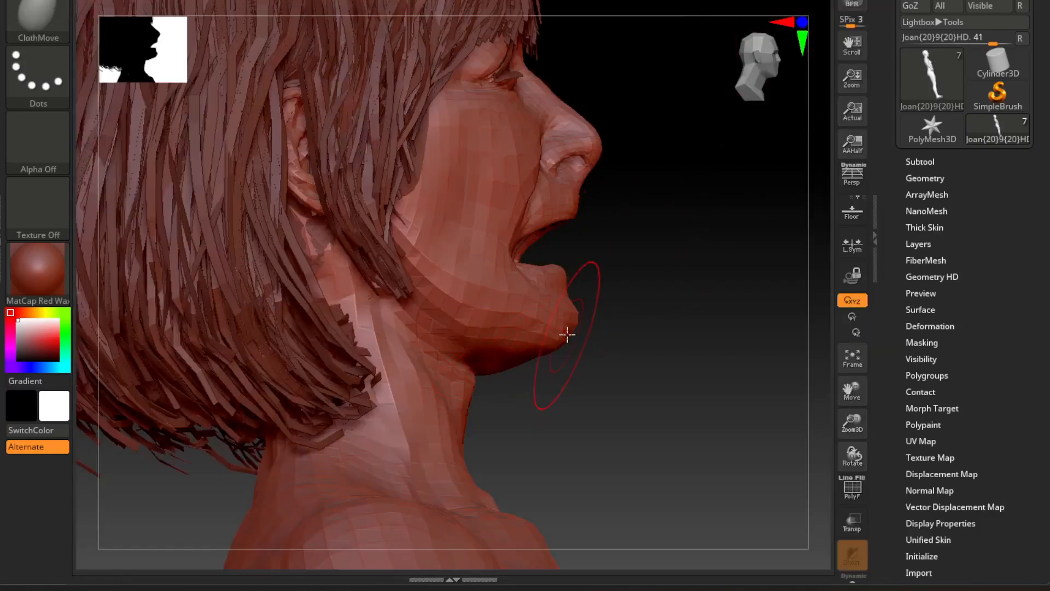
drag(566, 332, 616, 340)
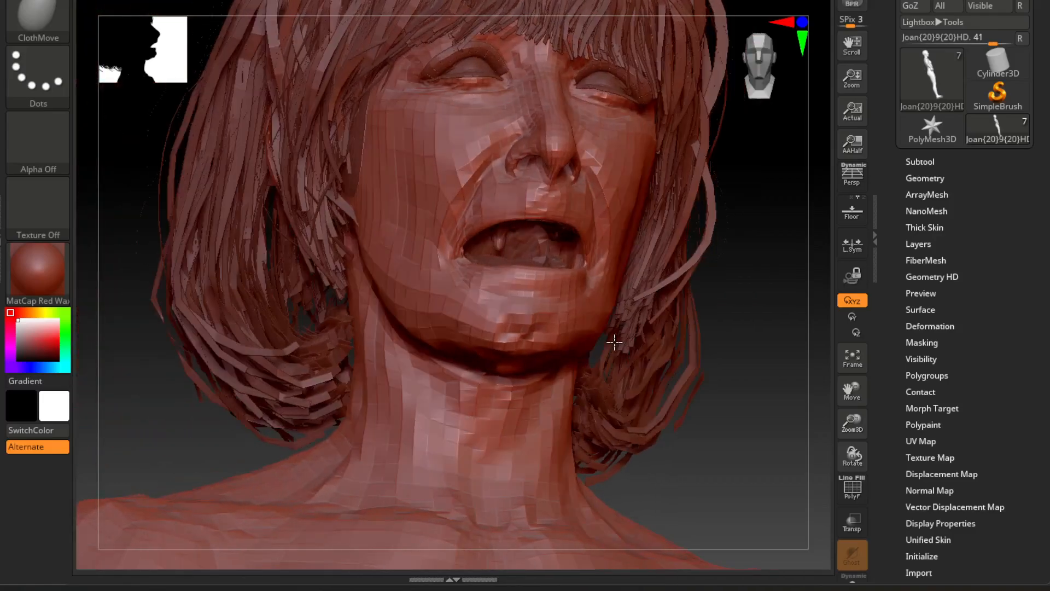
drag(766, 274, 572, 308)
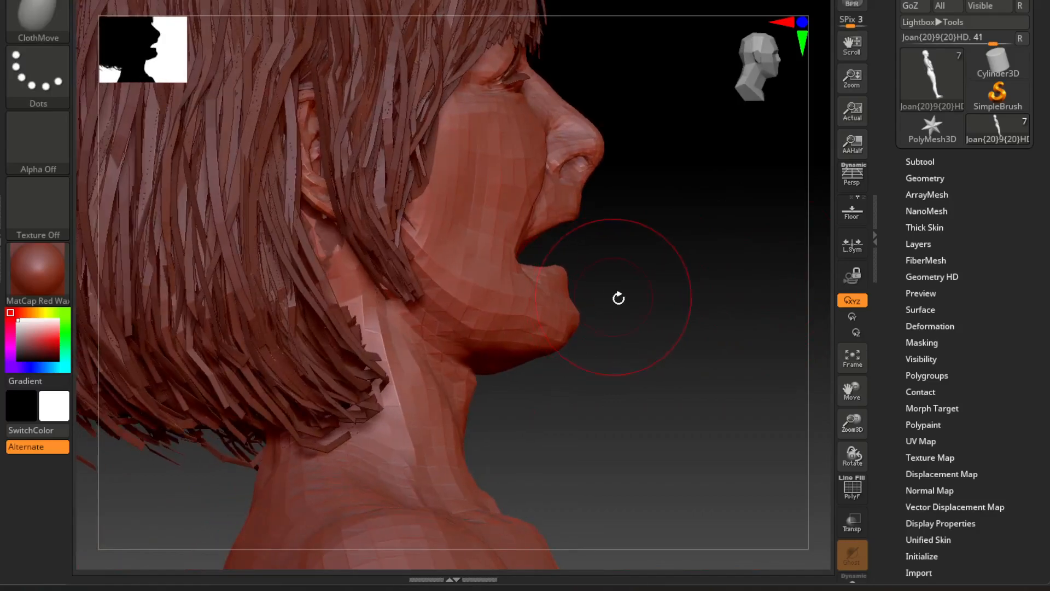
key(space)
drag(561, 338, 557, 340)
mouse_move(651, 320)
mouse_down()
mouse_move(656, 312)
mouse_move(602, 320)
mouse_up()
Step: Choose the SnakeHook brush, dismiss its SculptrisPro note, and push the front of the chin inward in profile view
click(41, 19)
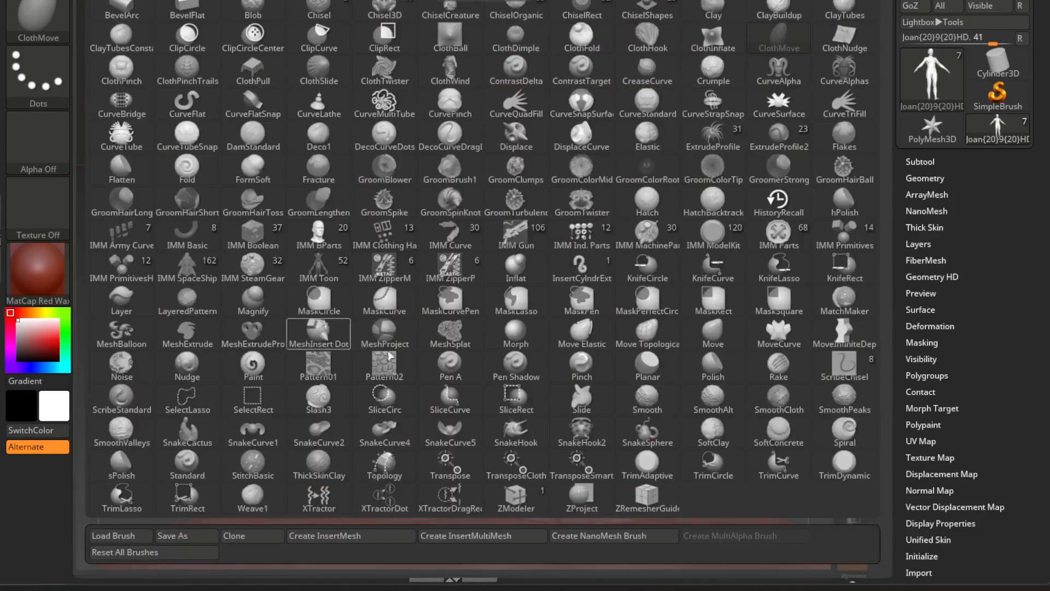
click(515, 433)
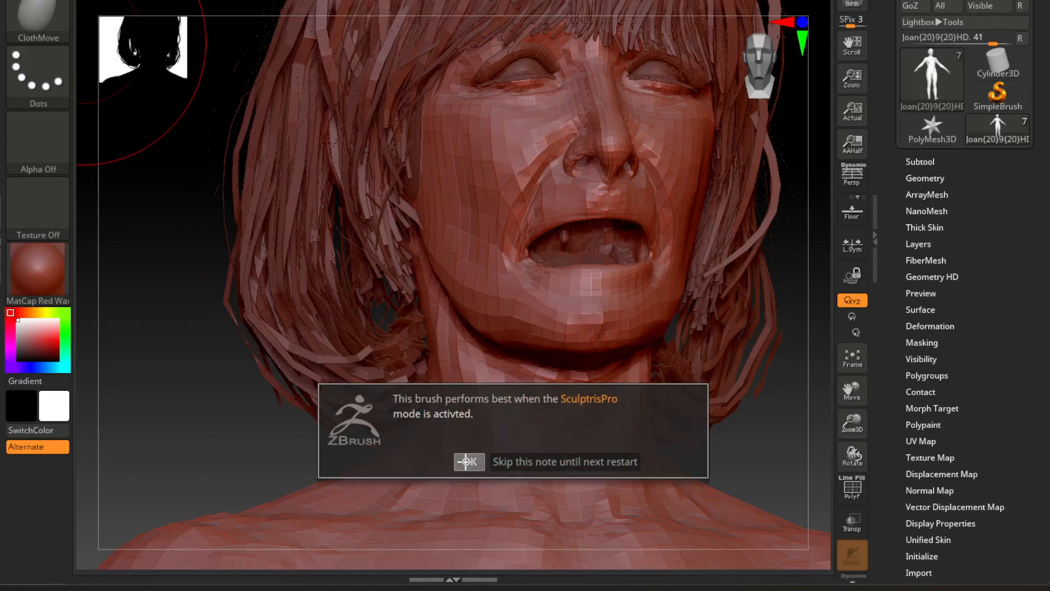
click(468, 461)
mouse_move(757, 452)
mouse_down()
mouse_move(792, 441)
mouse_move(692, 387)
mouse_up()
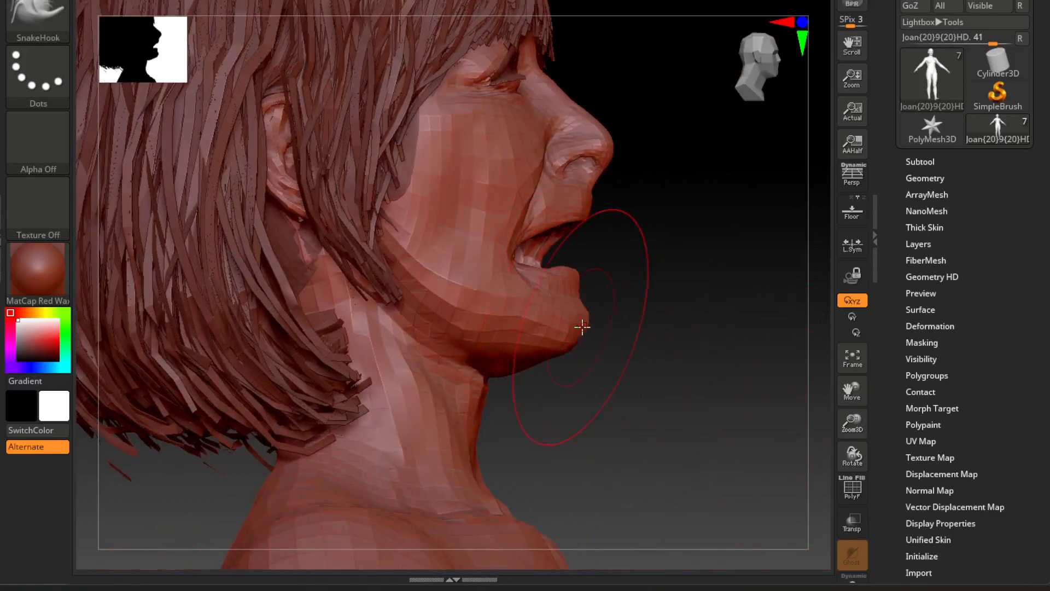
key(space)
drag(598, 323, 547, 350)
mouse_move(675, 351)
mouse_down()
mouse_move(558, 361)
mouse_move(567, 343)
mouse_up()
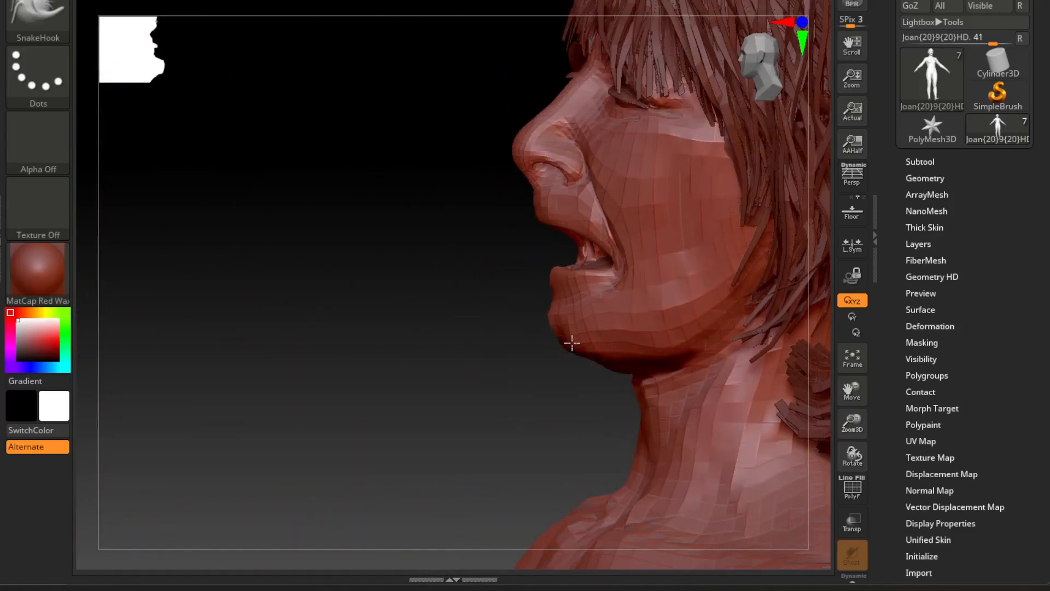
Step: Adjust the brush and smooth out the chin's contour with SnakeHook, working from both sides of the face
drag(494, 385, 539, 378)
drag(350, 381, 460, 386)
right_drag(616, 330, 588, 310)
key(space)
drag(595, 313, 590, 313)
drag(724, 387, 773, 390)
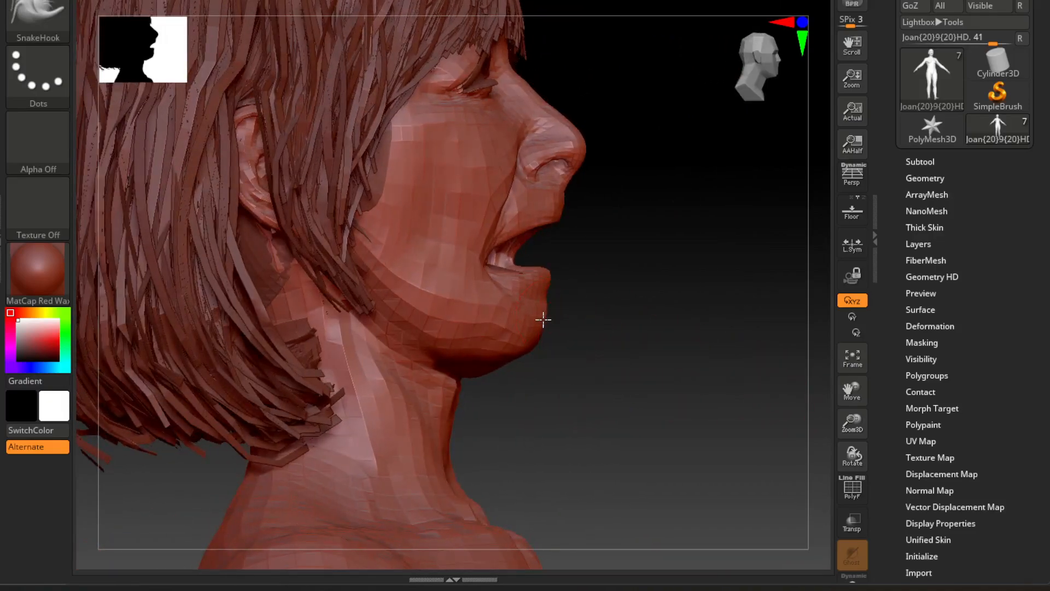
drag(635, 368, 546, 347)
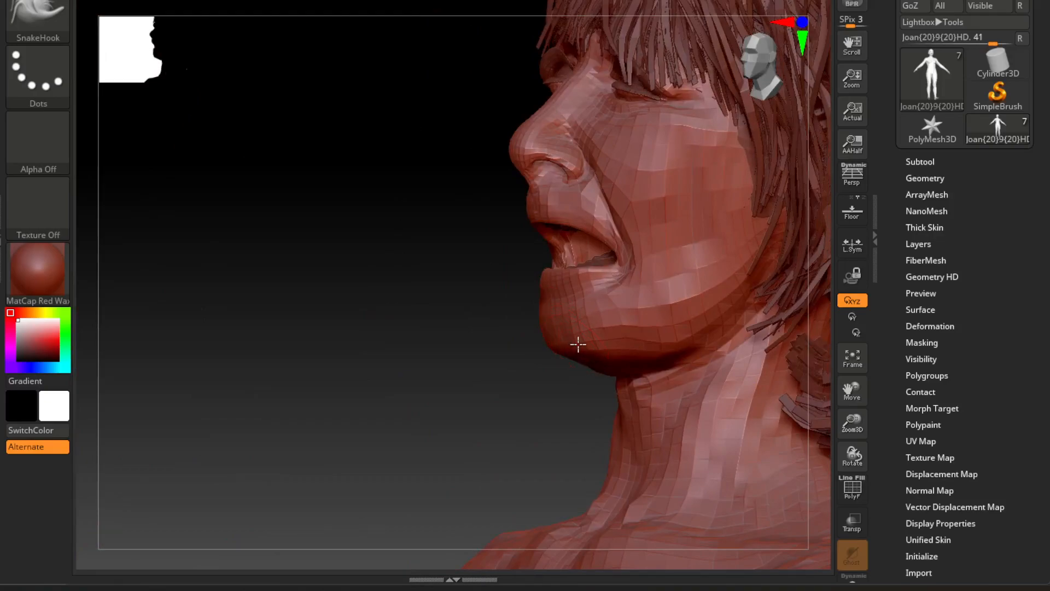
drag(494, 370, 465, 371)
Step: Send the figure back to Daz Studio as a new morph named ZBrush chin and set that morph to 100%
click(911, 7)
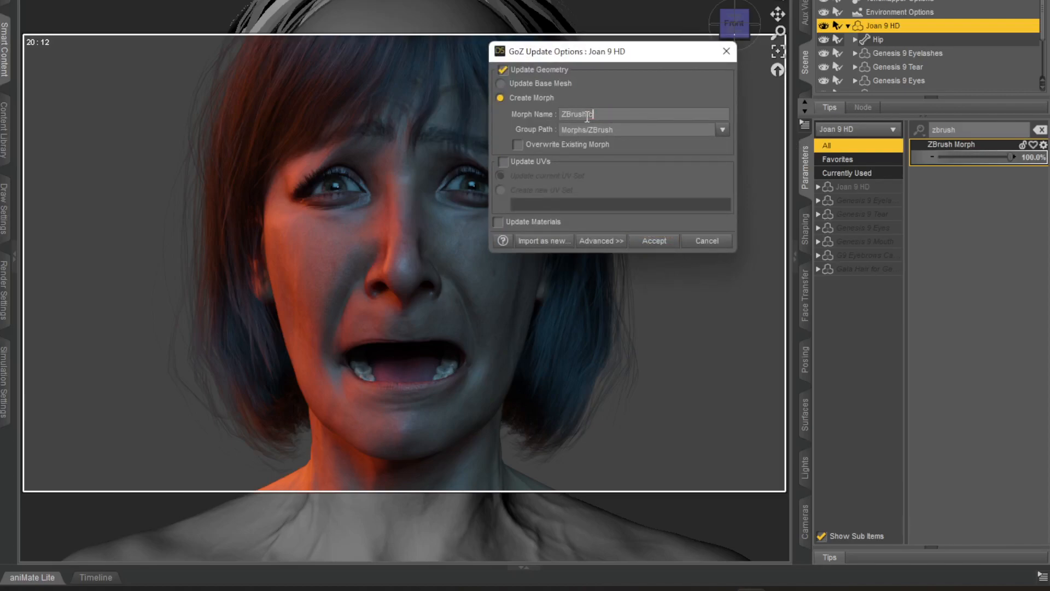
key(Return)
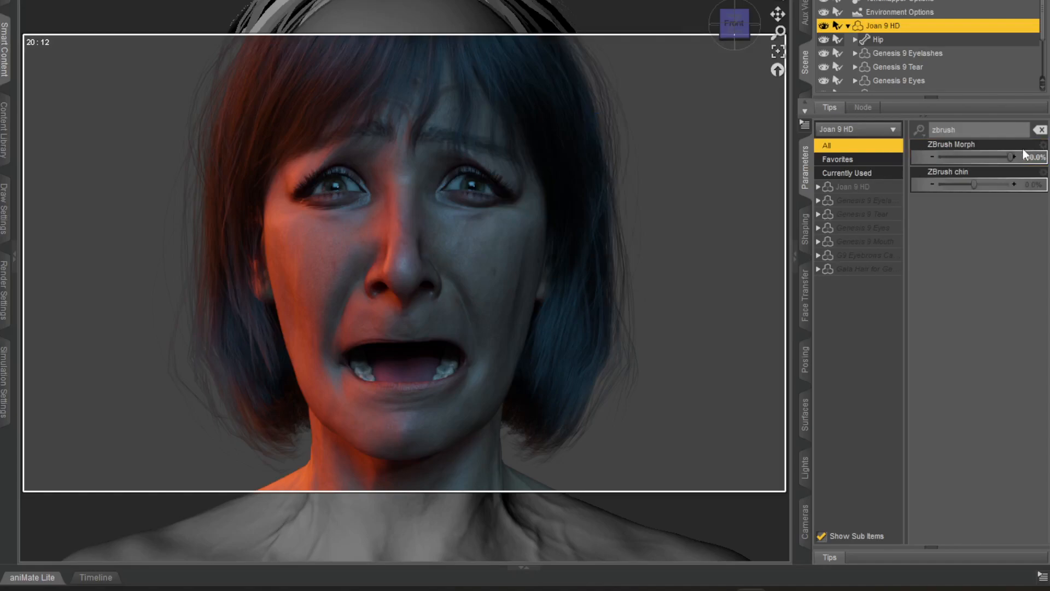
drag(1001, 183, 1032, 185)
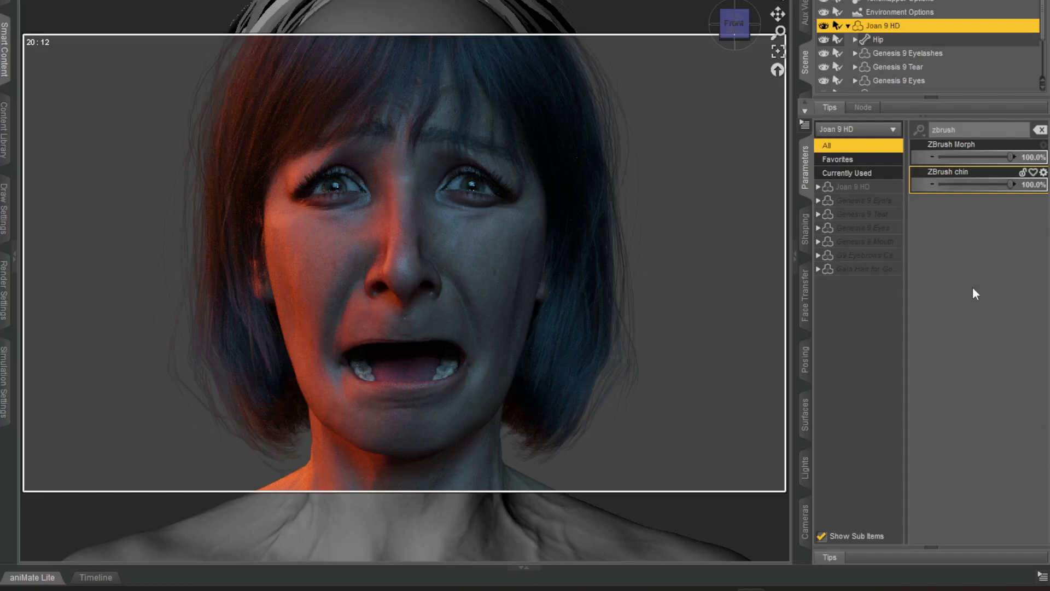
Step: Clear the parameter filter, select Gala Hair for Genesis 9, and switch the viewport's draw style to Filament (PBR)
click(1040, 131)
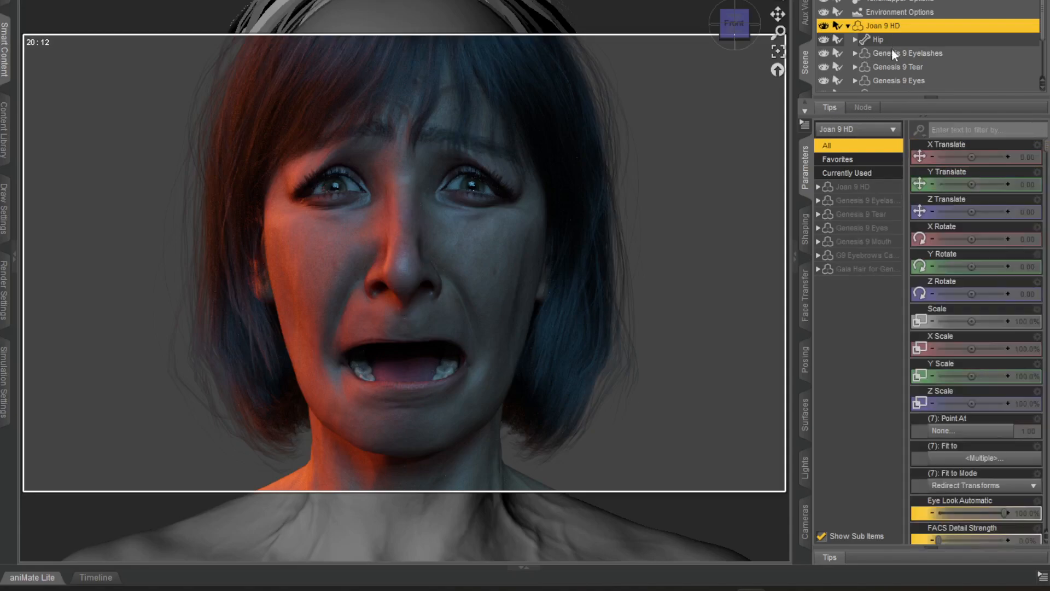
scroll(936, 57, down, 2)
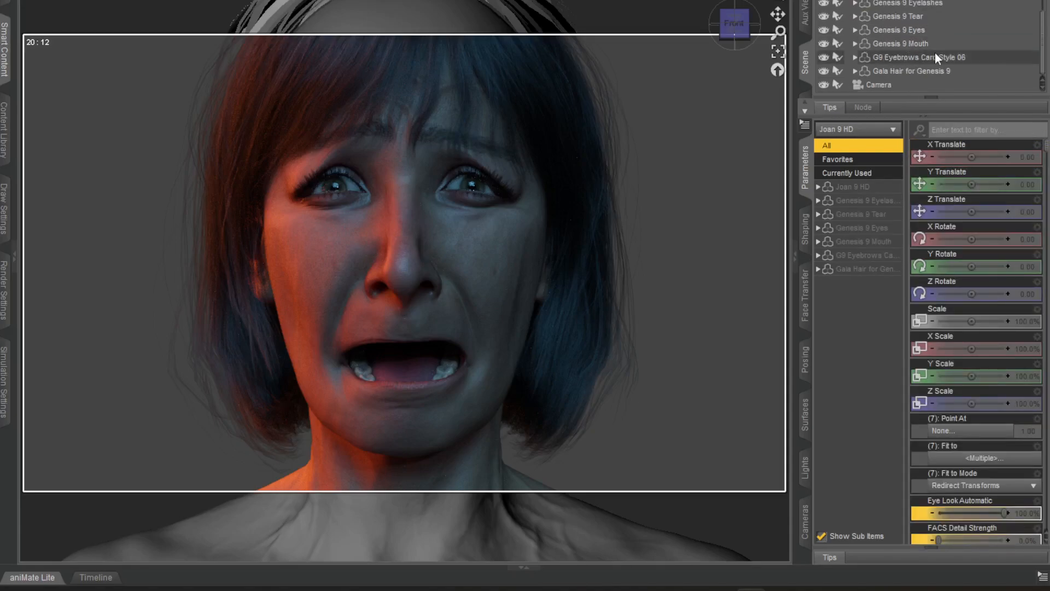
click(910, 71)
click(664, 3)
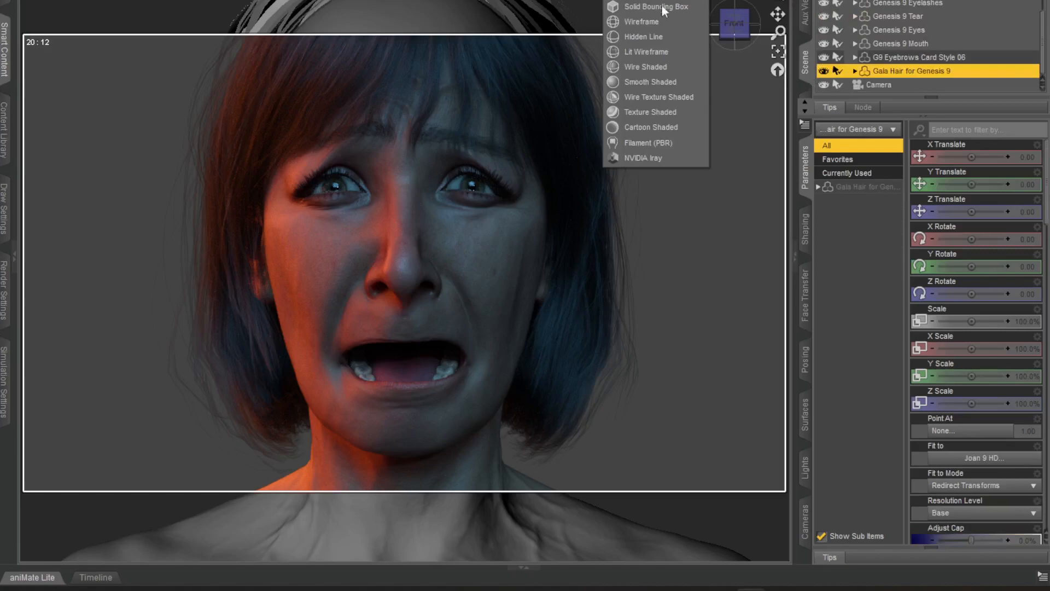
click(644, 144)
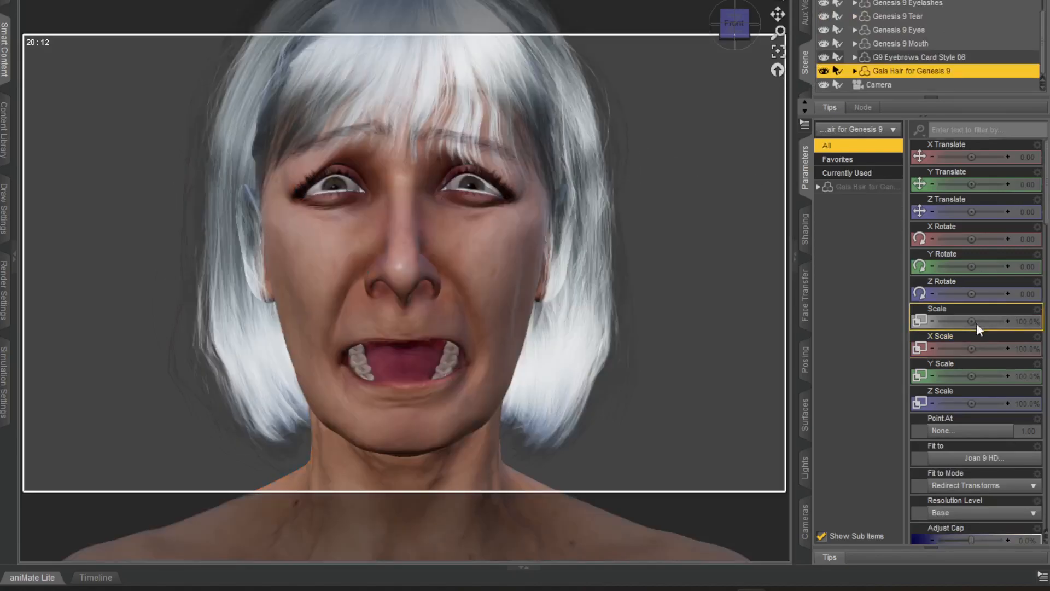
Step: Set the hair's BLOW Dial02 to 95.8%, BLOW Dial03 to 52.1% and BLOW Dial04 to 18.8%
scroll(974, 329, down, 10)
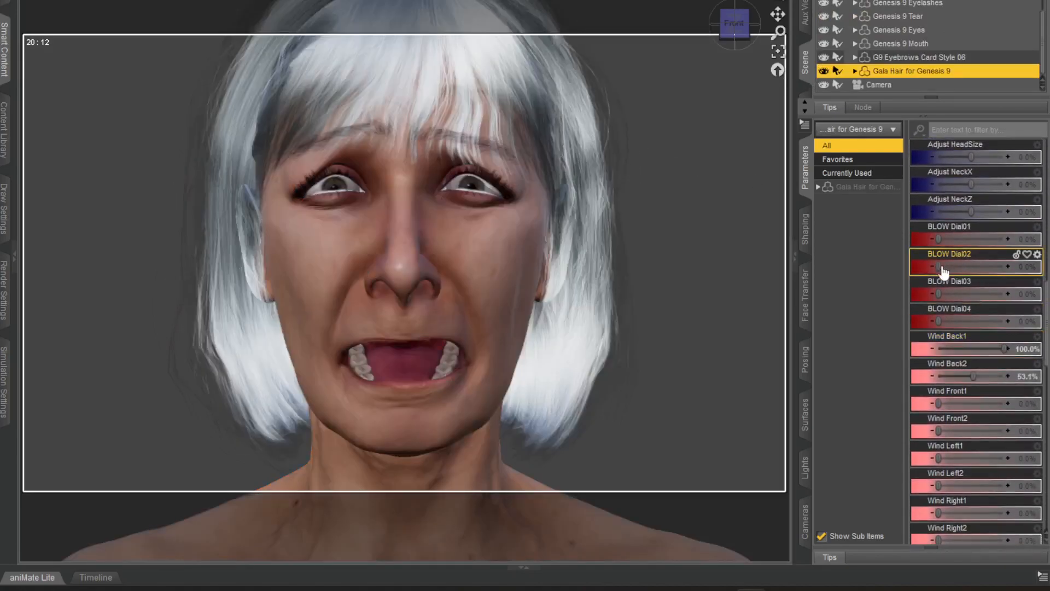
drag(943, 266, 1006, 267)
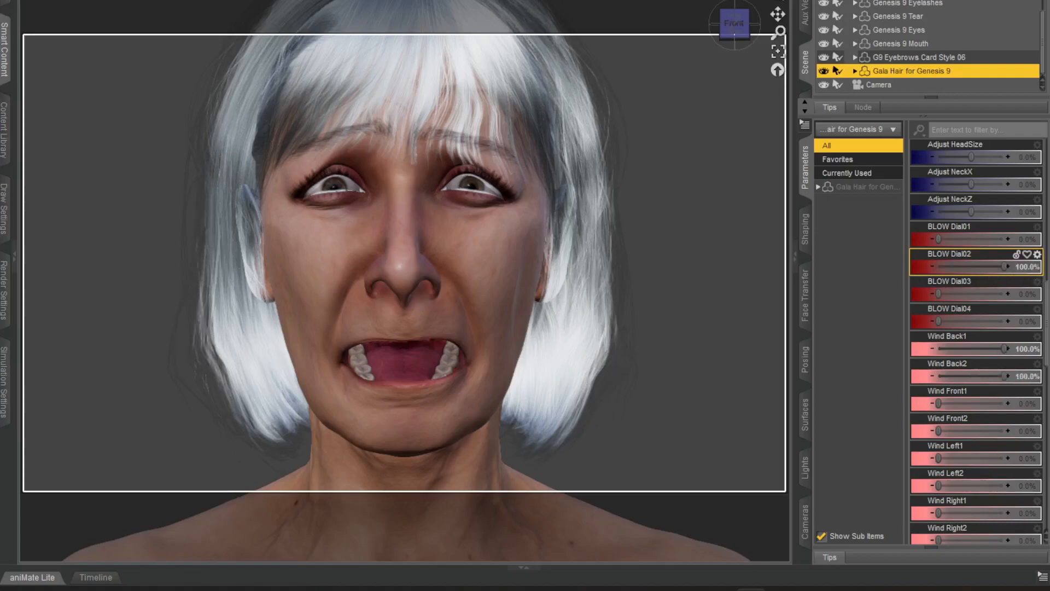
drag(938, 294, 951, 321)
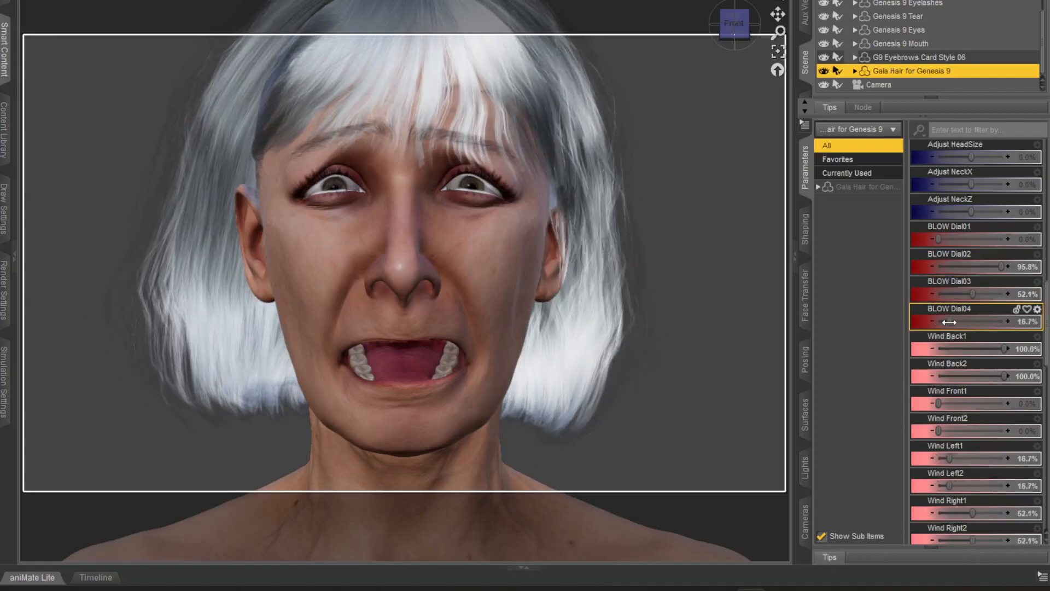
Step: Set the hair's Wind Front1 to 4.2%, Wind Left1 to 14.6% and Wind Right1 to 20.8%
drag(954, 402, 930, 403)
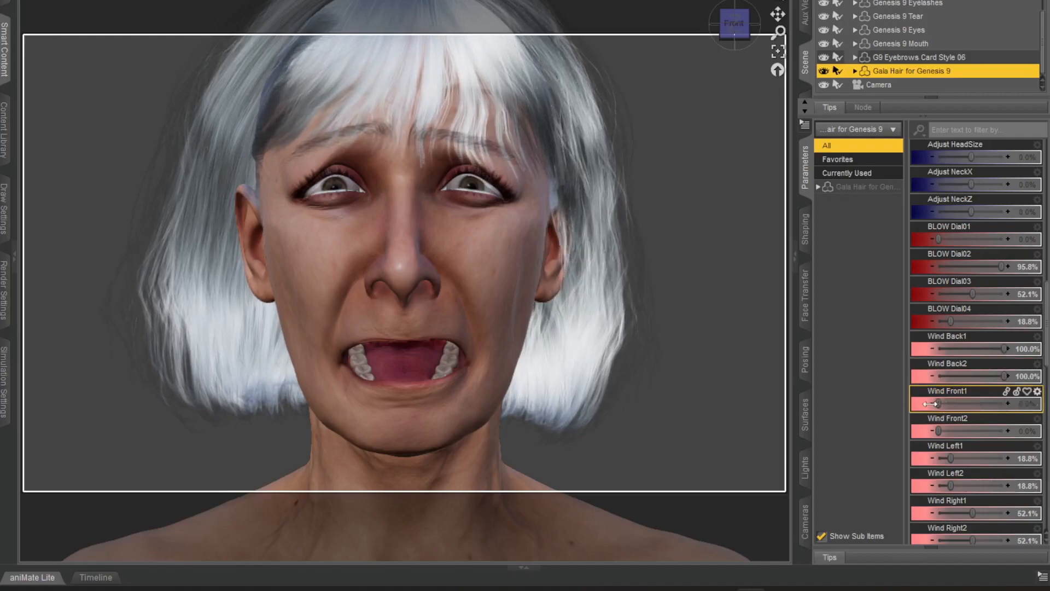
mouse_move(951, 459)
mouse_down()
mouse_move(963, 459)
mouse_move(948, 459)
mouse_up()
scroll(971, 379, down, 3)
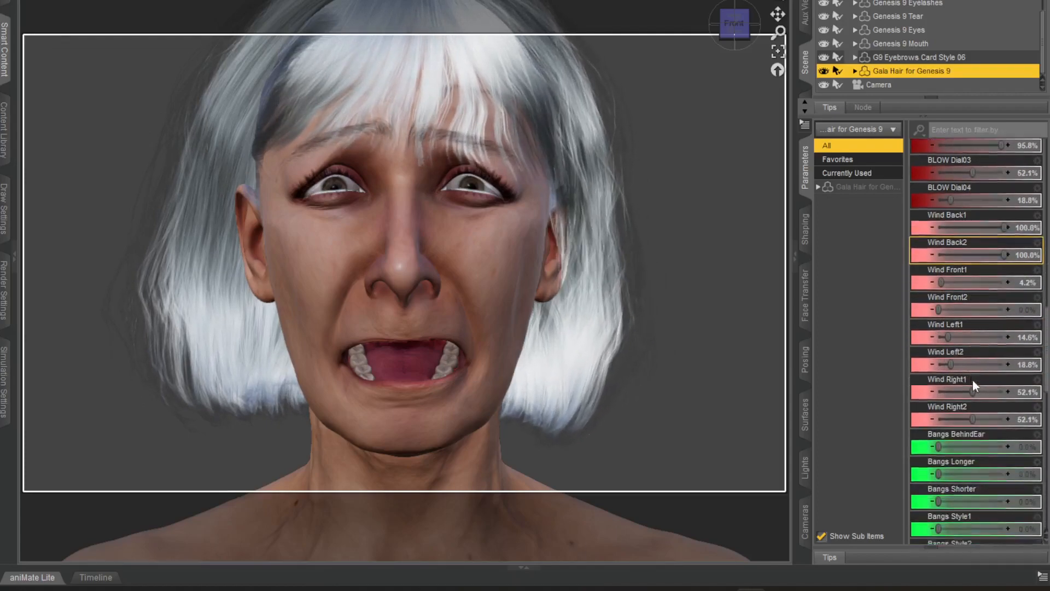
scroll(971, 378, down, 1)
drag(974, 350, 952, 348)
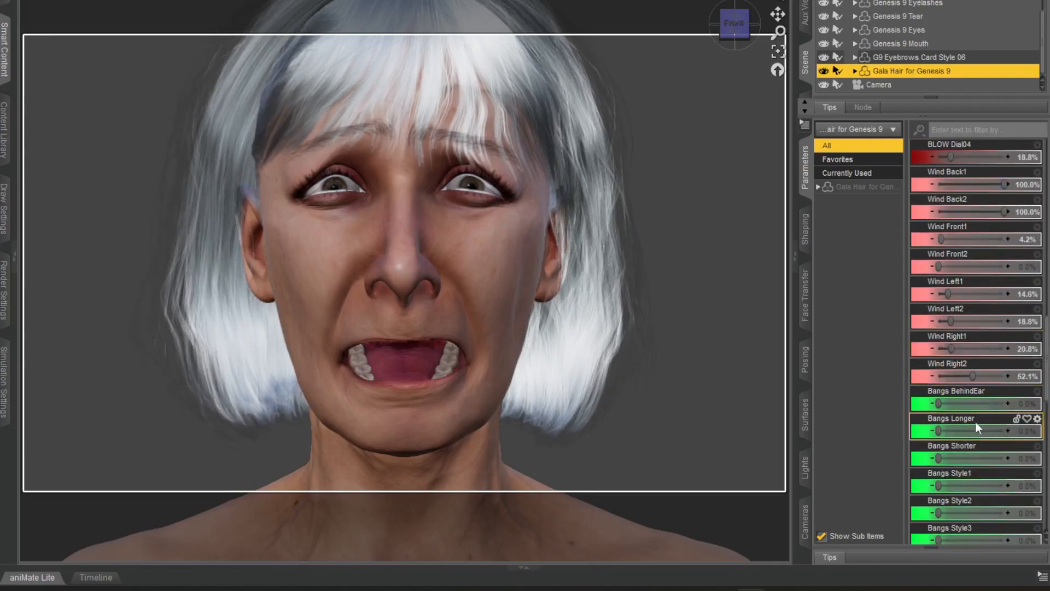
Step: Set the hair's Bangs Style1 to 7.3%, Bangs Style2 to 41.7% and Bangs Thinner to 39.6%
drag(939, 403, 917, 403)
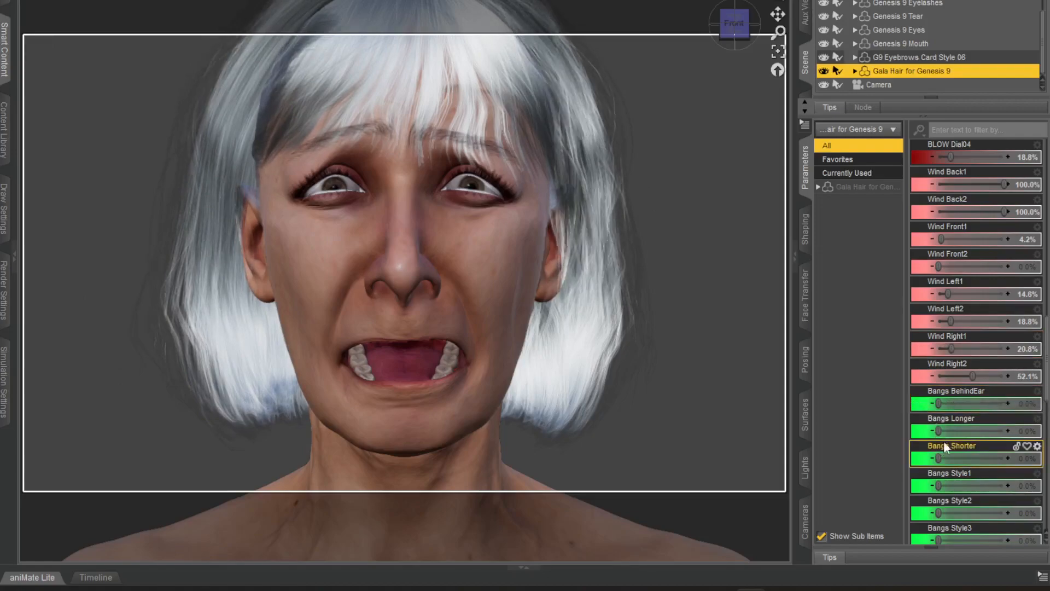
drag(938, 483, 963, 485)
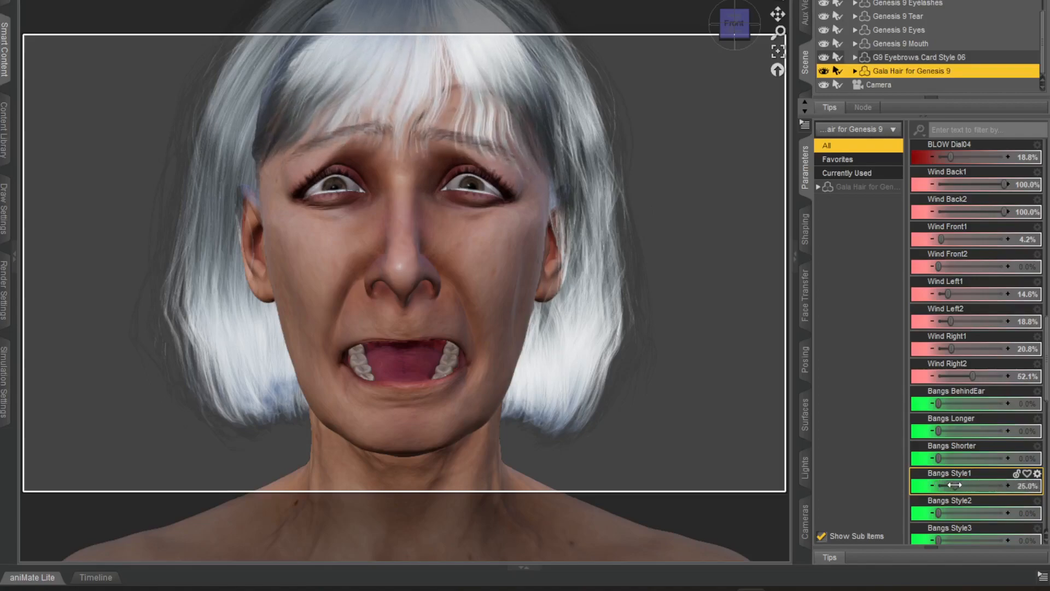
scroll(979, 398, down, 3)
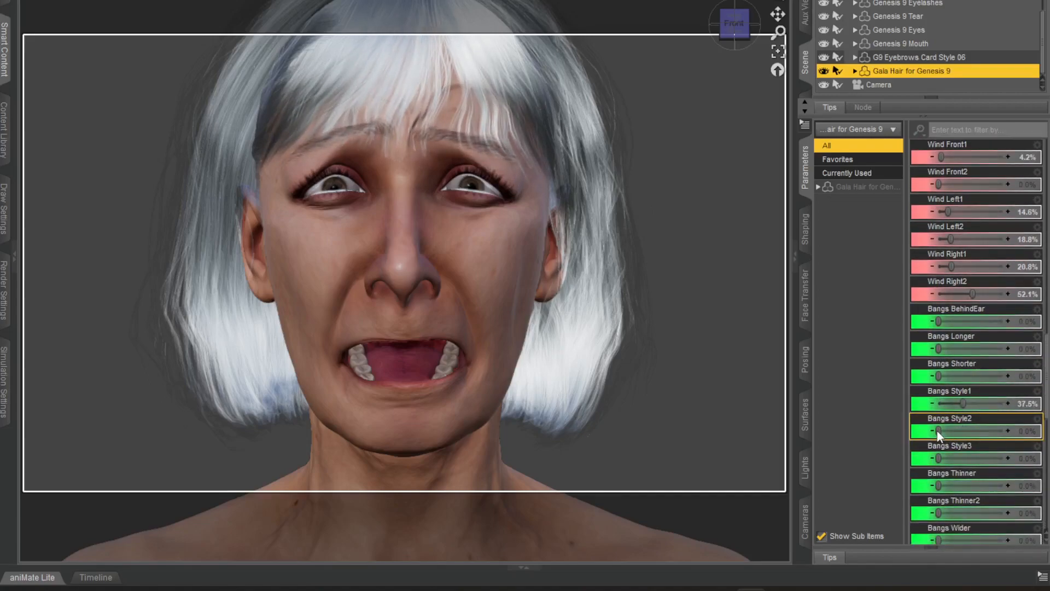
drag(938, 430, 966, 432)
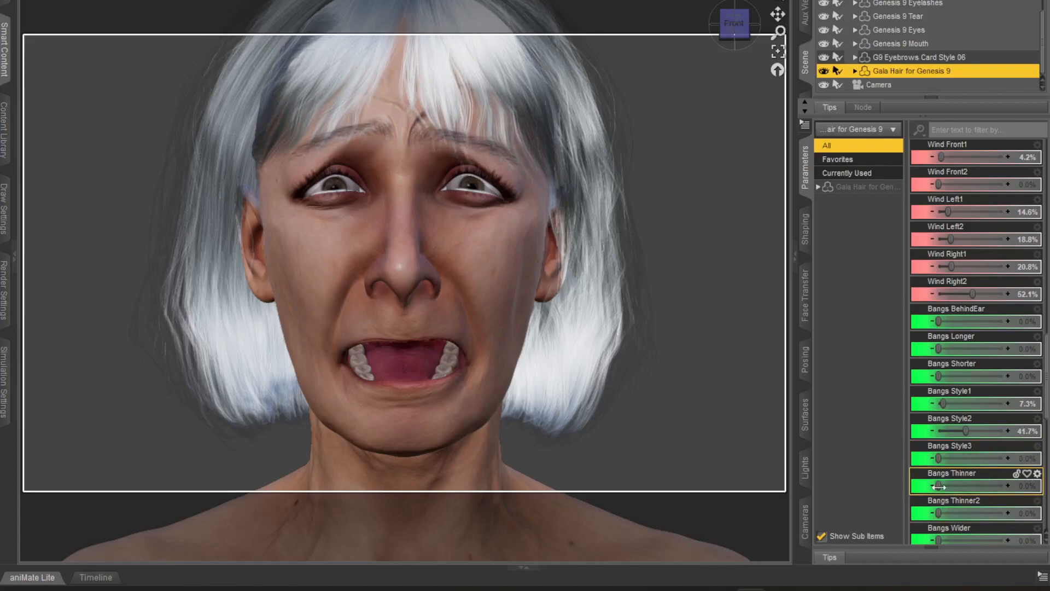
drag(952, 487, 976, 486)
Step: Set the hair's Hair Longer2 to 0% and Hair Style1 to 82.3%
scroll(986, 432, down, 5)
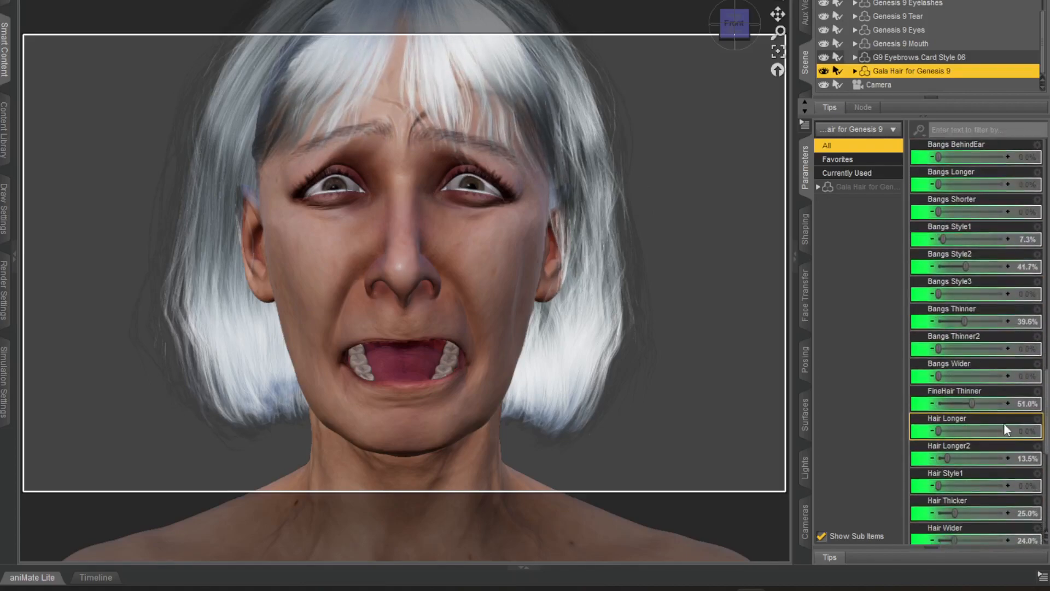
drag(947, 459, 992, 487)
scroll(978, 476, down, 6)
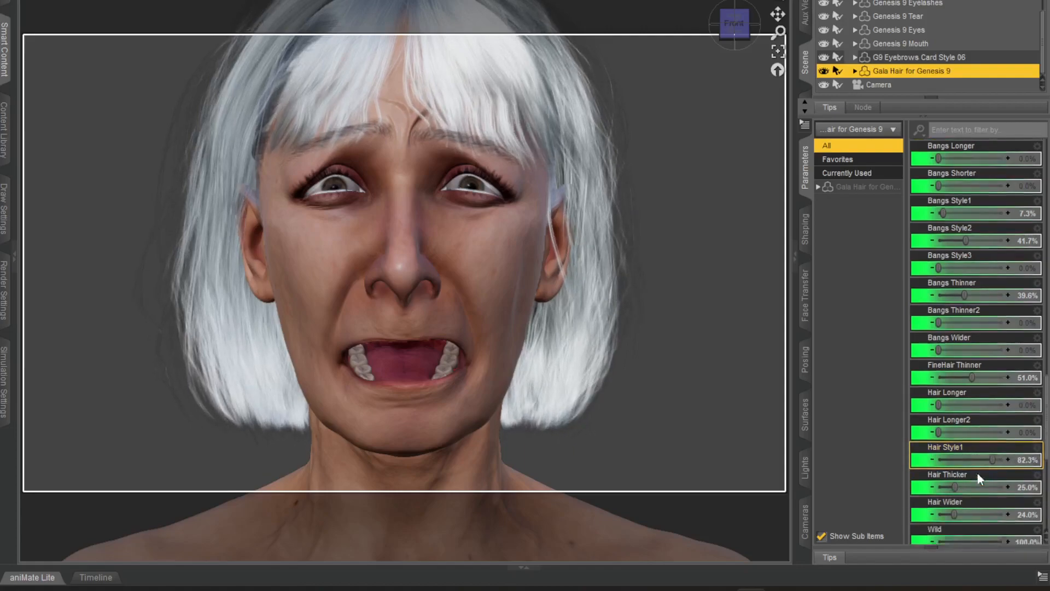
drag(1002, 403, 1014, 405)
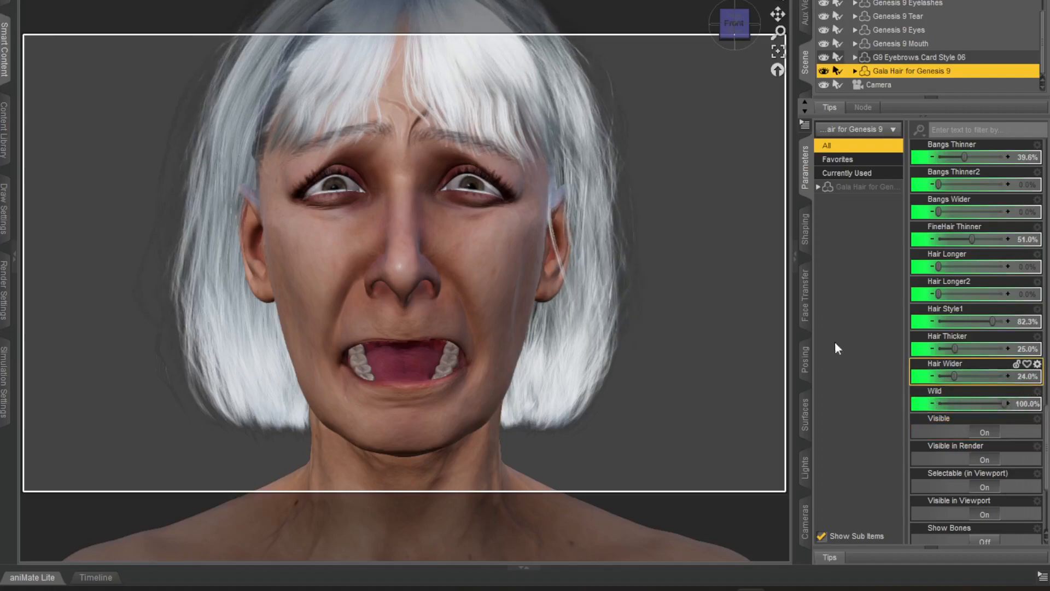
Step: Select Joan 9 HD and send it to ZBrush again, accepting the GoZ export options
scroll(908, 66, up, 3)
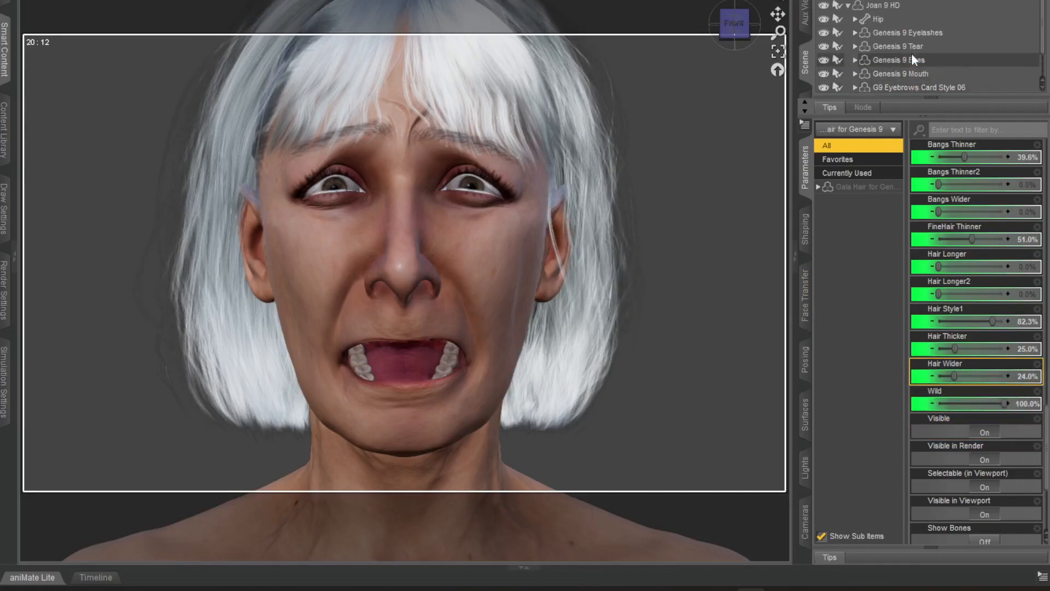
click(877, 25)
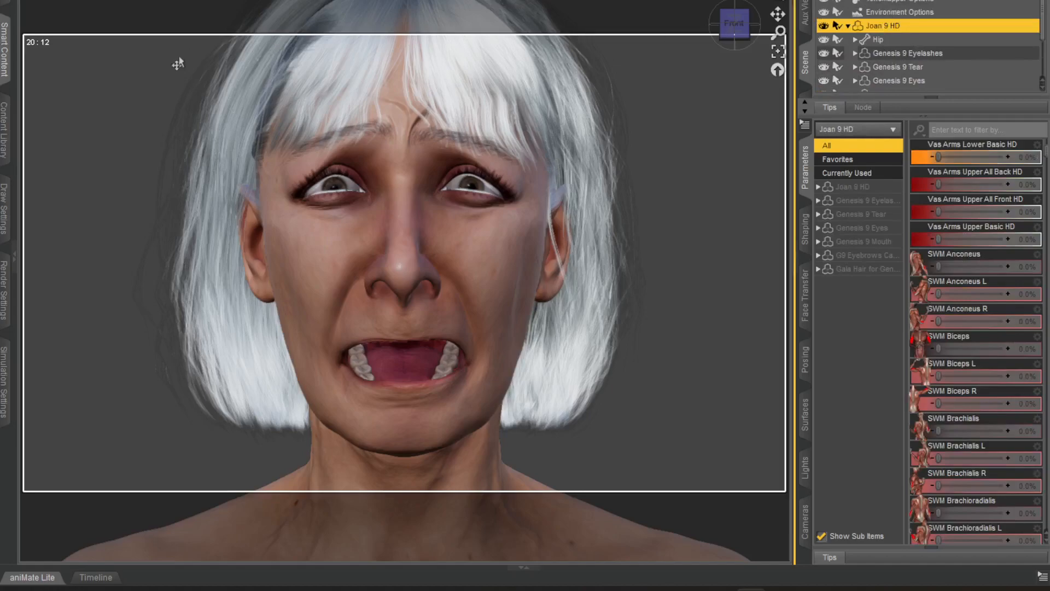
click(11, 1)
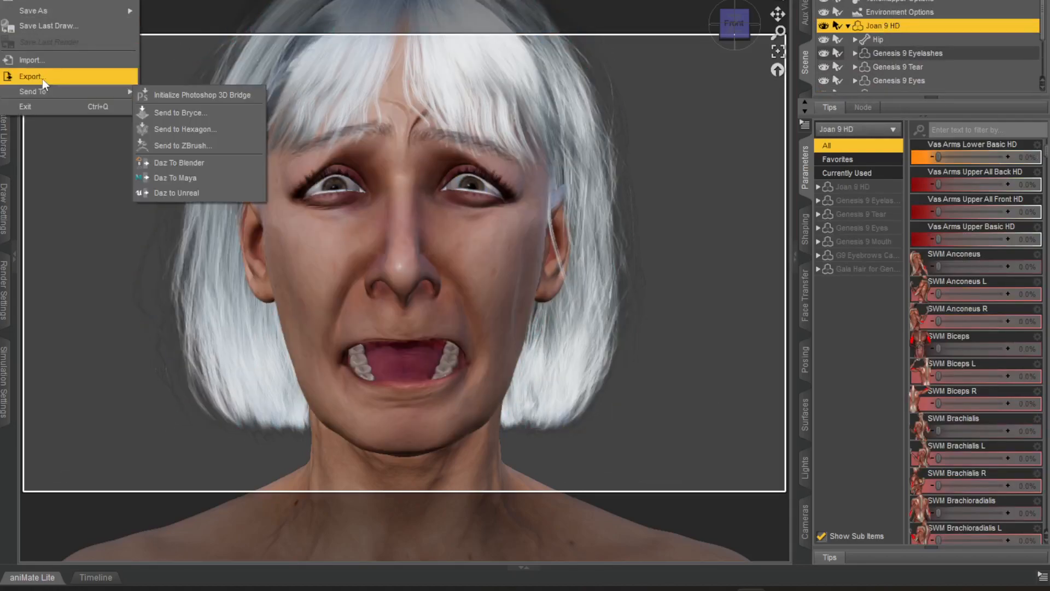
mouse_move(97, 94)
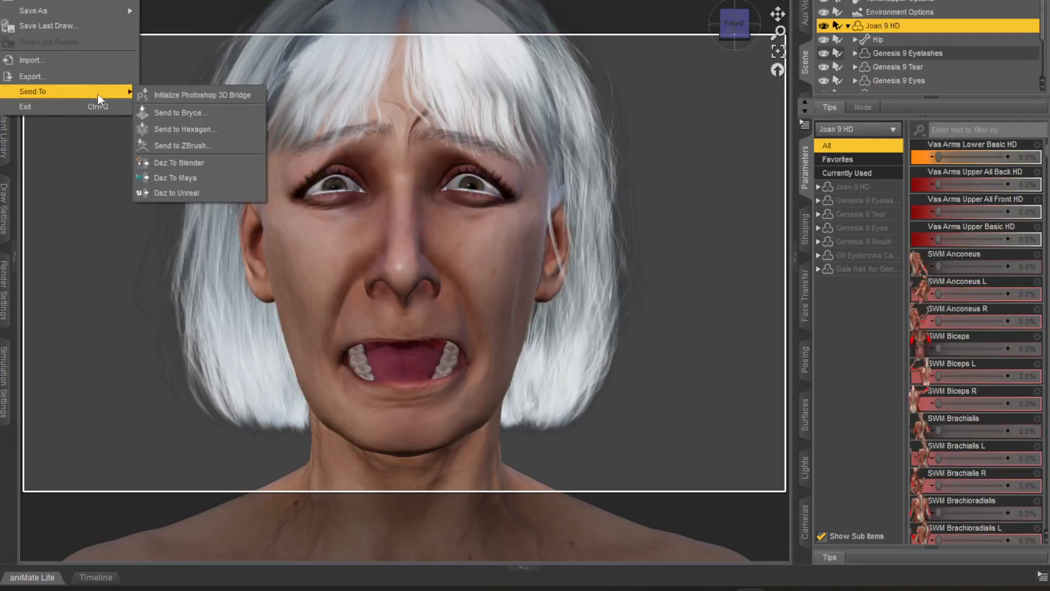
click(186, 145)
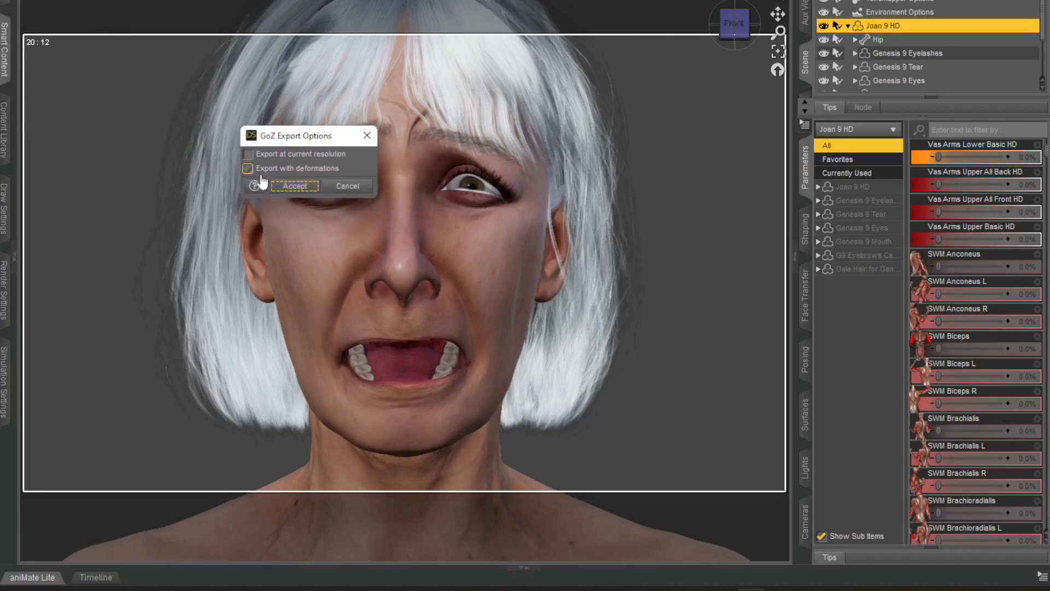
click(294, 187)
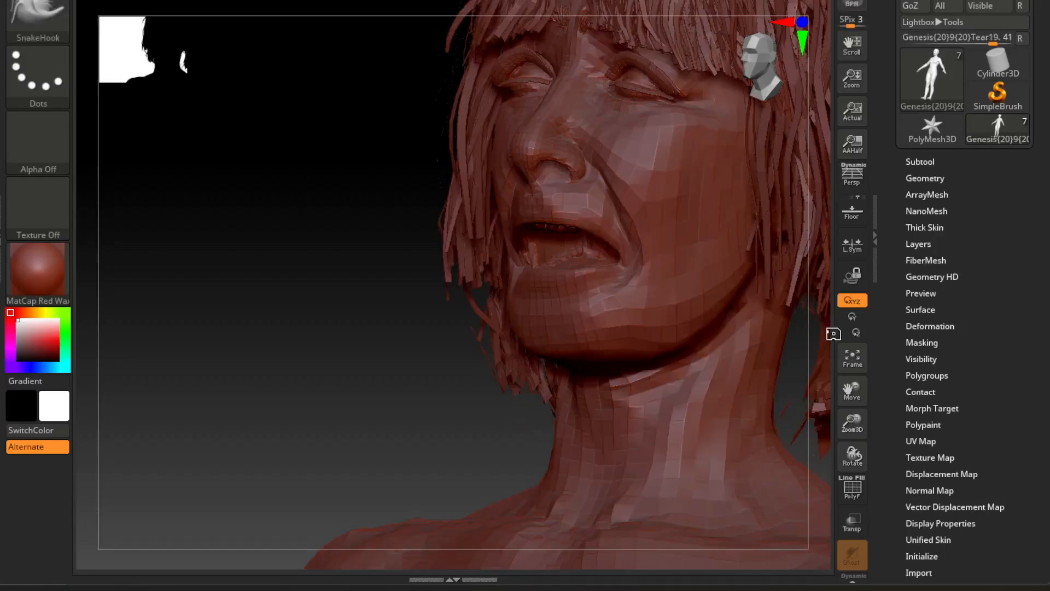
Step: Pull strands of the hair's bangs forward, away from the forehead, with the Move Topological brush
mouse_move(187, 230)
mouse_down()
mouse_move(218, 293)
mouse_move(213, 219)
mouse_move(142, 143)
mouse_up()
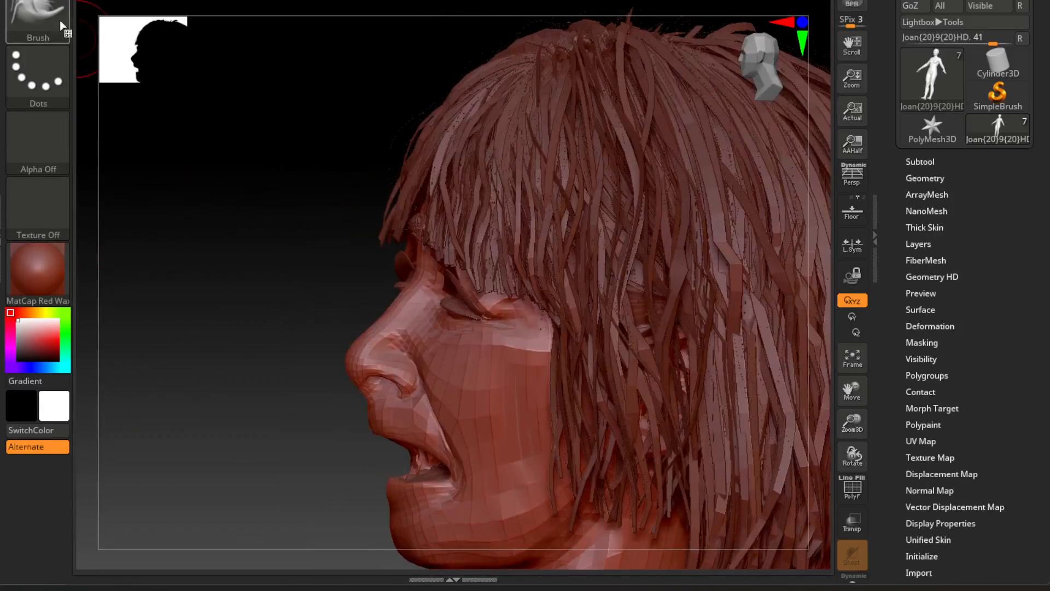
click(63, 23)
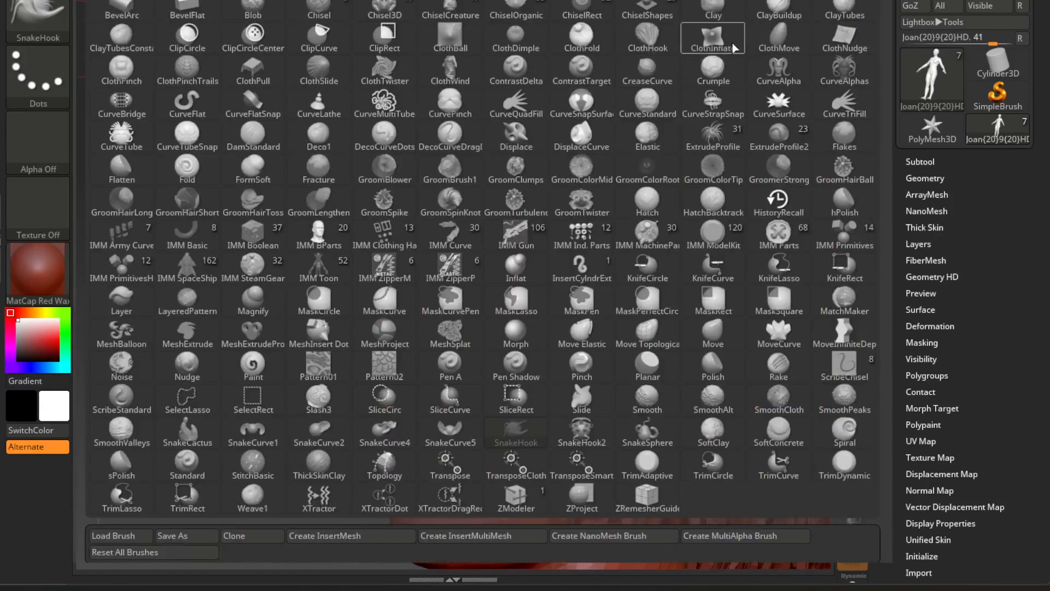
click(648, 332)
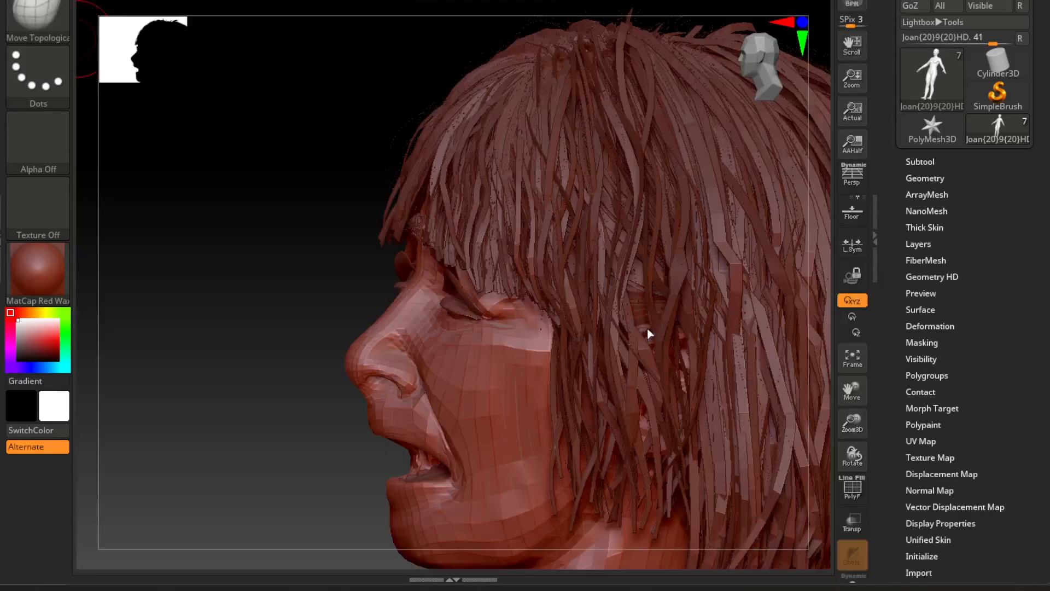
alt+drag(244, 216, 300, 266)
alt+click(528, 201)
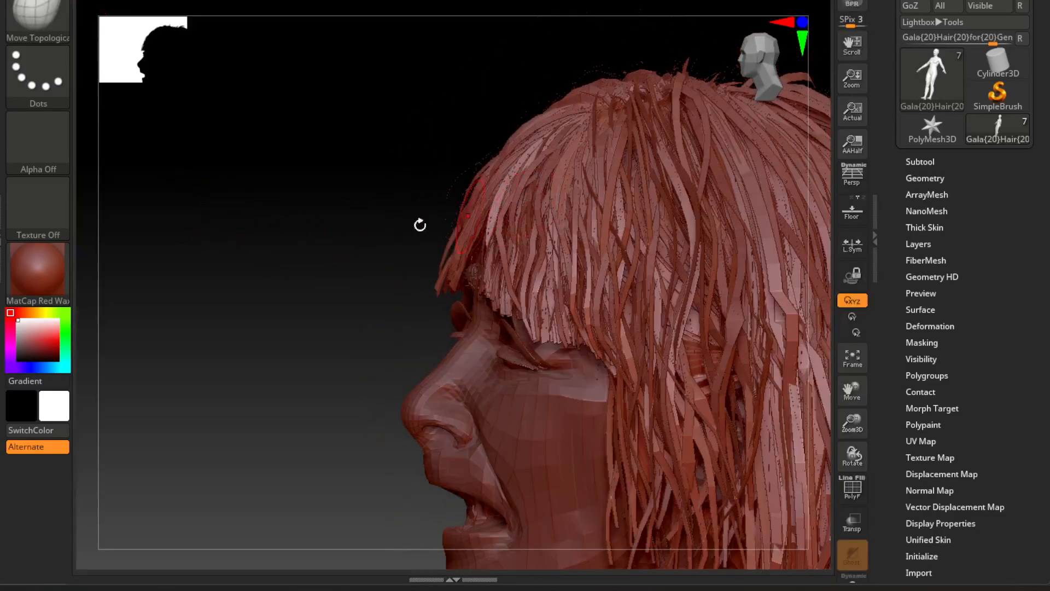
key(space)
drag(533, 178, 591, 177)
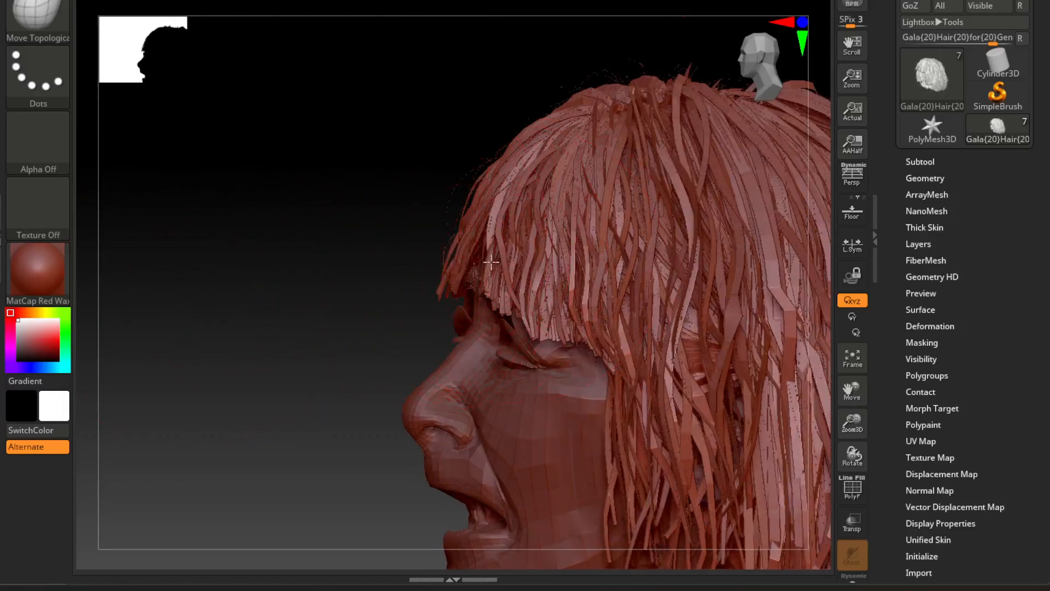
mouse_move(465, 257)
right_down()
mouse_move(423, 286)
mouse_move(403, 261)
mouse_move(300, 244)
right_up()
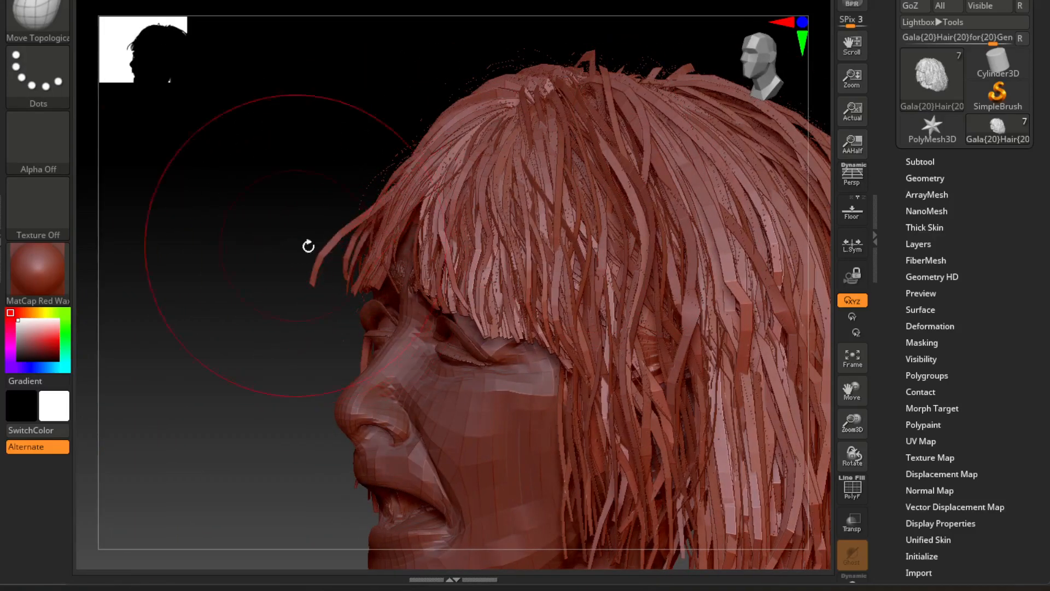
Step: Loosen the hair from the front by pulling strands outward on both sides of the head and around the bangs
right_drag(285, 200, 252, 270)
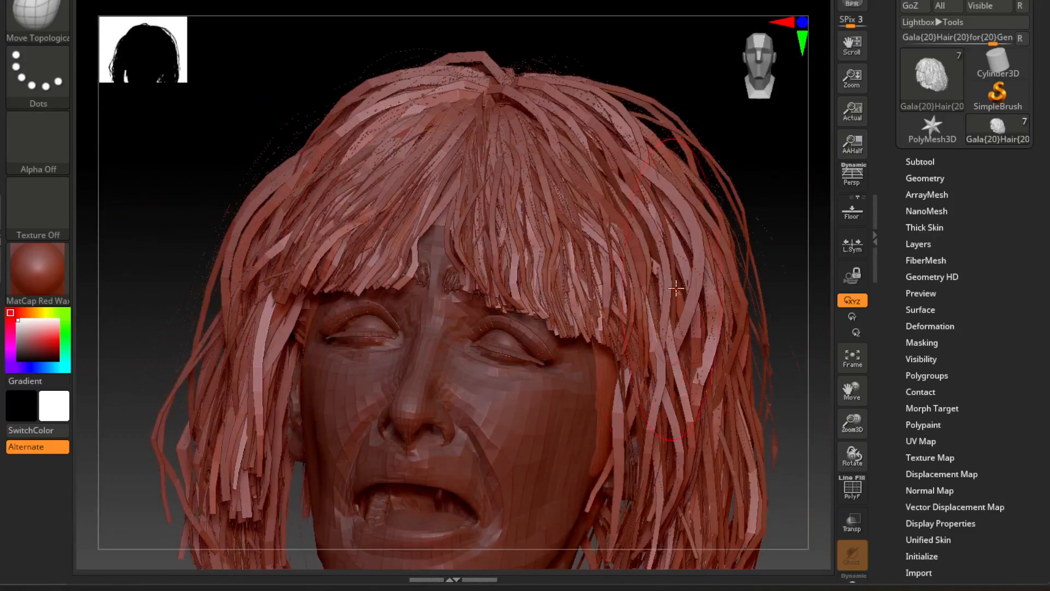
drag(677, 288, 766, 335)
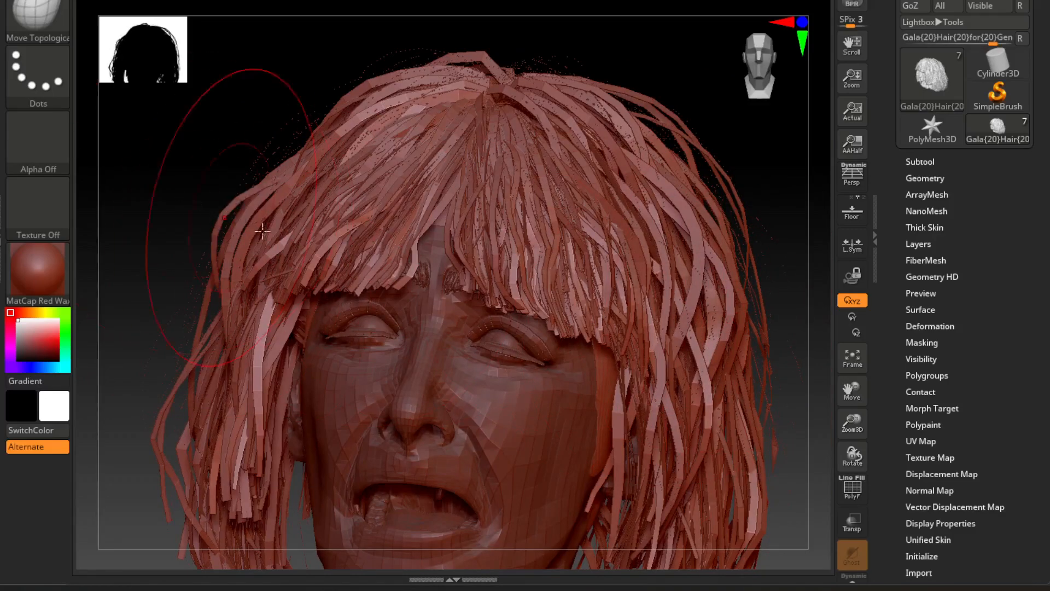
mouse_move(122, 295)
right_down()
mouse_move(492, 241)
mouse_move(743, 182)
mouse_move(754, 200)
mouse_move(602, 164)
right_up()
drag(422, 221, 386, 204)
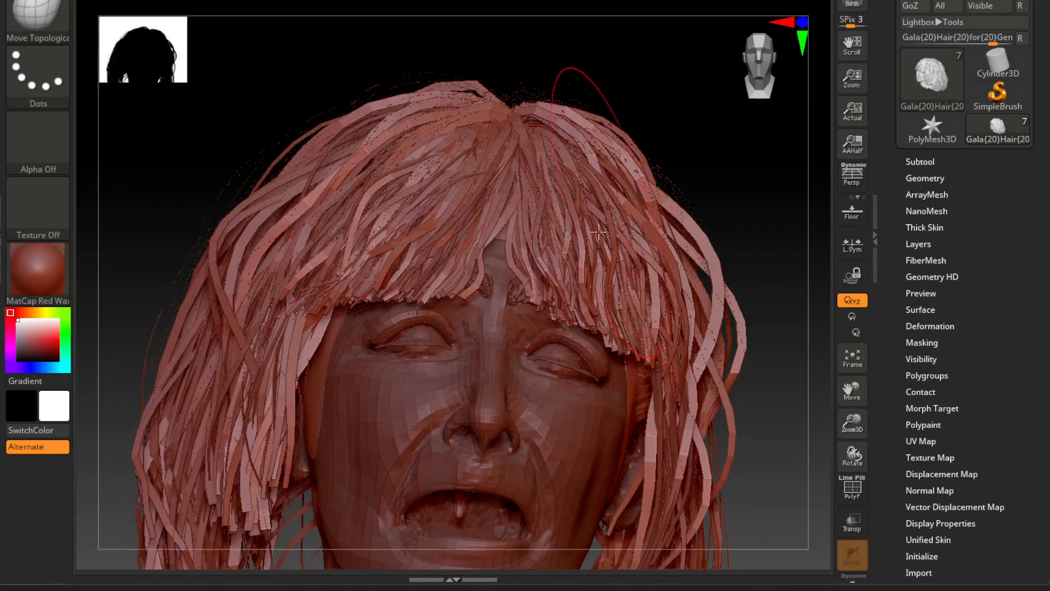
mouse_move(744, 164)
ctrl+right_down()
mouse_move(757, 192)
mouse_move(684, 214)
ctrl+right_up()
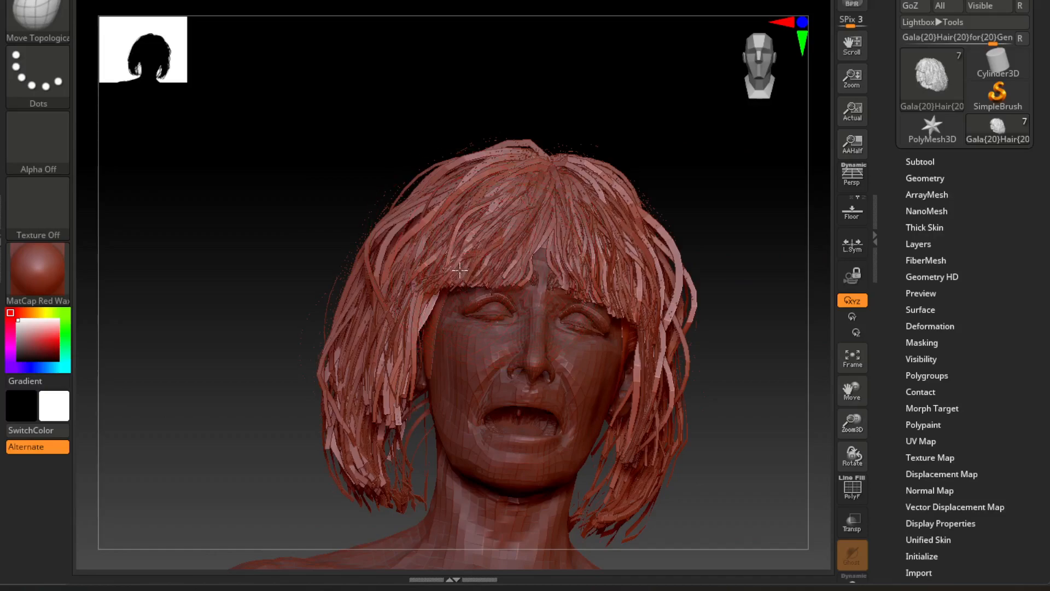
mouse_move(358, 356)
mouse_down()
mouse_move(339, 344)
mouse_move(298, 399)
mouse_up()
Step: Bring the side strands beside both cheeks forward over the face
right_drag(388, 368, 360, 402)
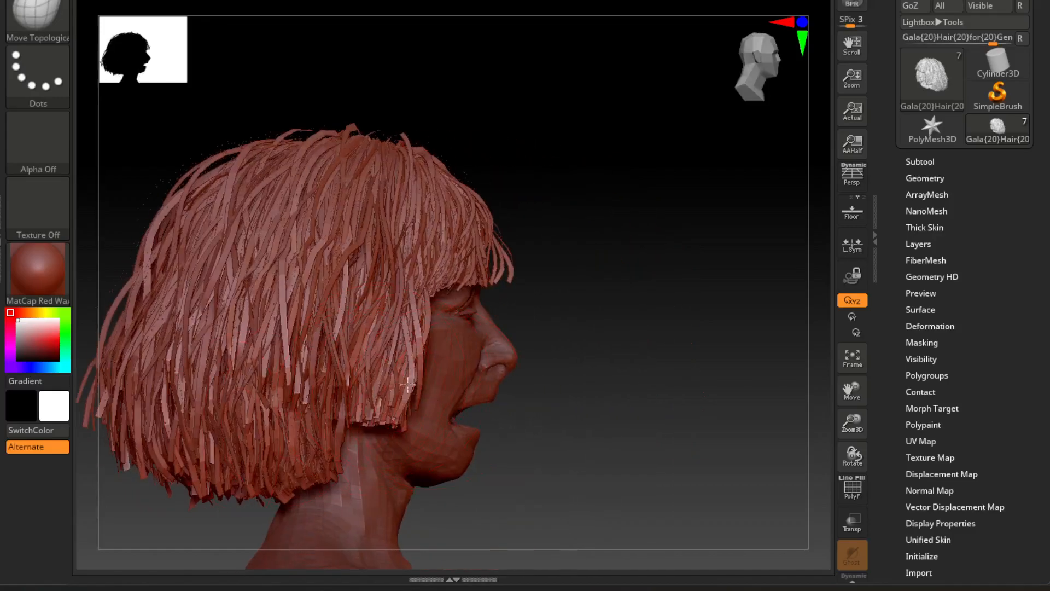
mouse_move(383, 377)
mouse_down()
mouse_move(448, 363)
mouse_move(459, 346)
mouse_move(446, 350)
mouse_move(424, 328)
mouse_up()
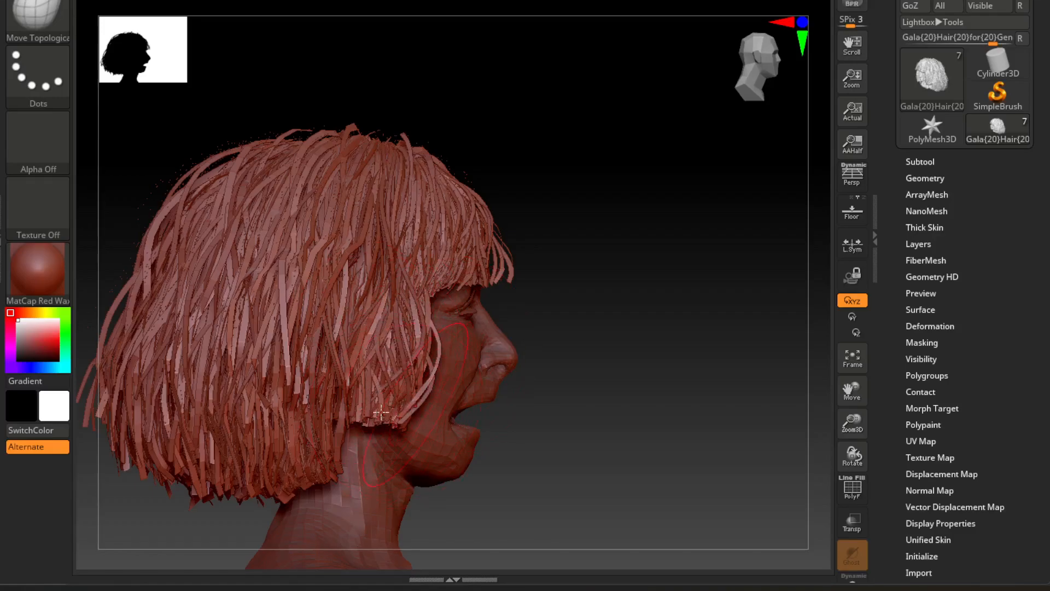
mouse_move(654, 361)
mouse_down()
mouse_move(530, 351)
mouse_move(769, 263)
mouse_move(280, 258)
mouse_move(241, 247)
mouse_move(305, 296)
mouse_up()
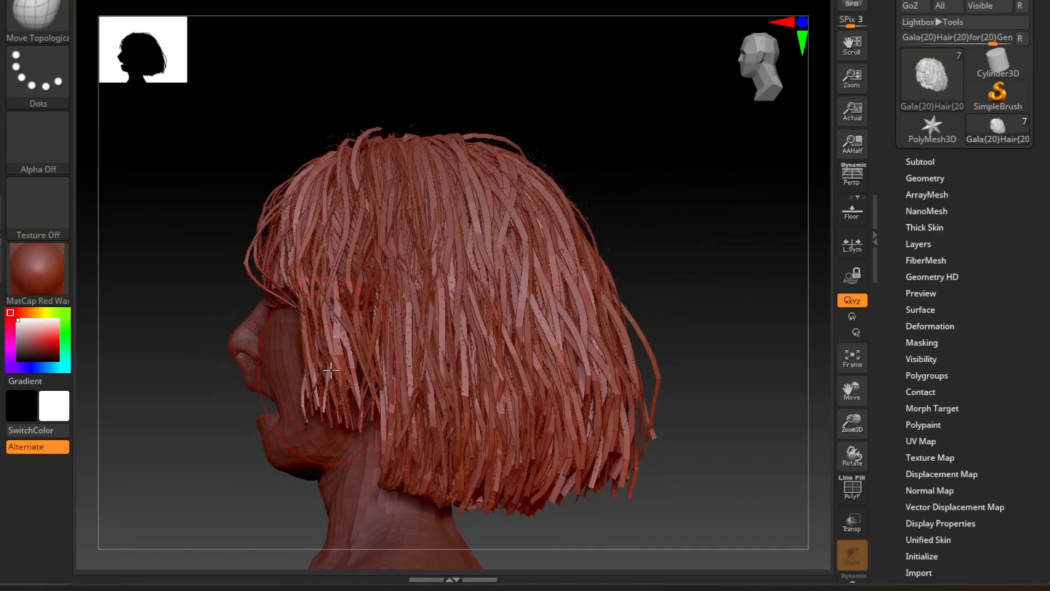
mouse_move(270, 385)
mouse_down()
mouse_move(345, 383)
mouse_move(320, 306)
mouse_move(334, 339)
mouse_up()
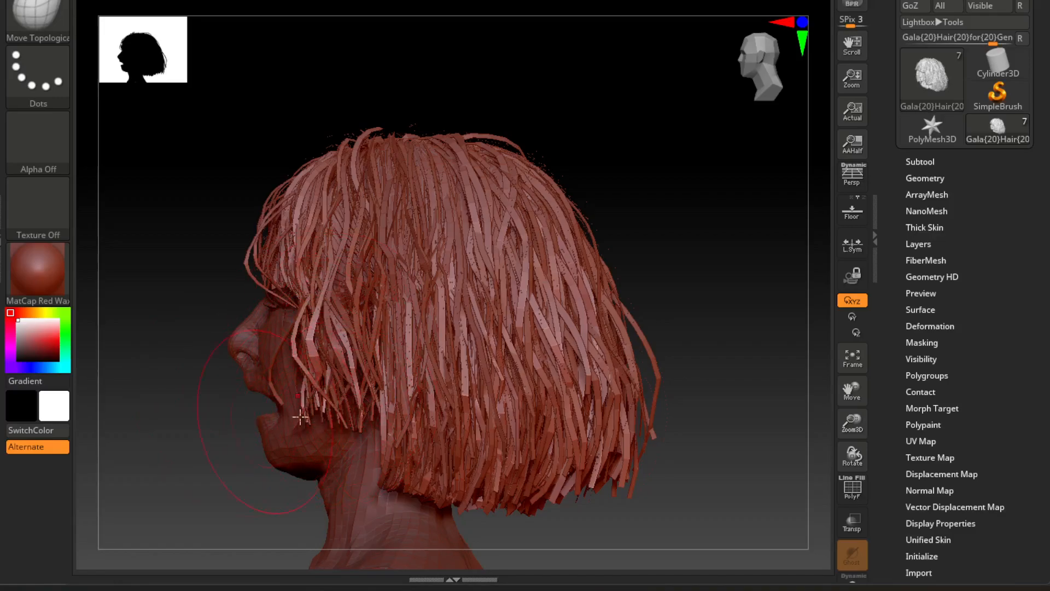
Step: Pull the lower hair strands on both sides outward into loose curves with a larger brush
drag(659, 250, 660, 300)
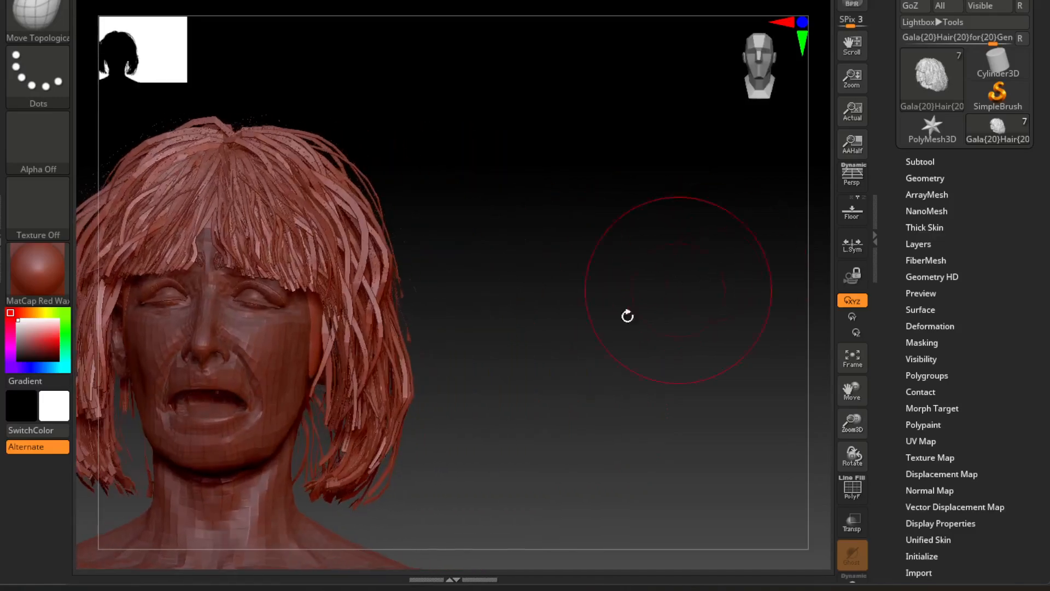
mouse_move(405, 464)
mouse_down()
mouse_move(387, 387)
mouse_move(368, 412)
mouse_move(398, 422)
mouse_move(385, 347)
mouse_move(408, 351)
mouse_up()
mouse_move(558, 332)
mouse_down()
mouse_move(594, 322)
mouse_move(569, 323)
mouse_move(544, 293)
mouse_up()
key(space)
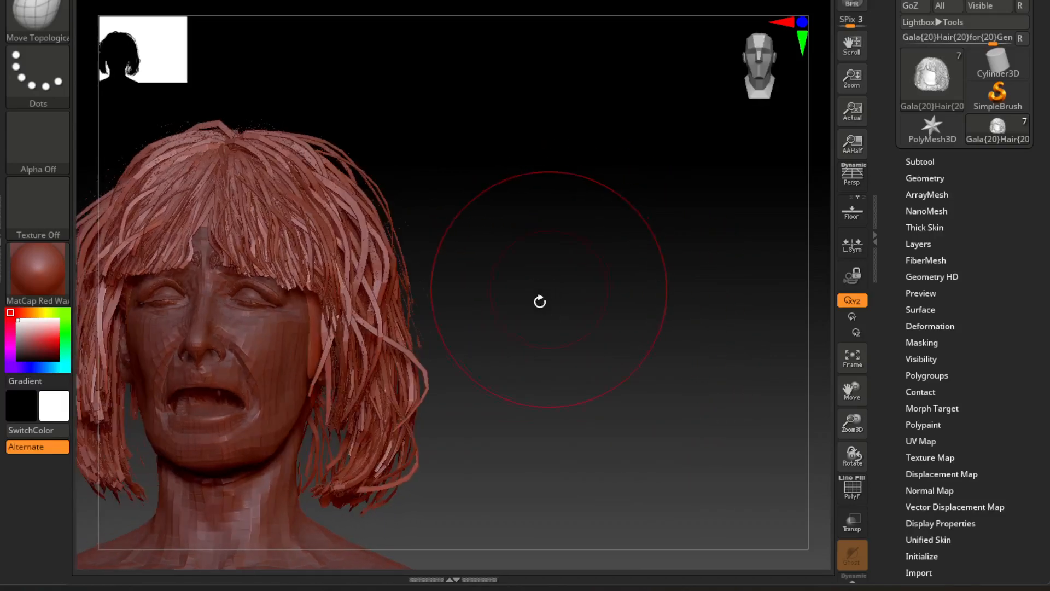
mouse_move(391, 451)
mouse_down()
mouse_move(526, 411)
mouse_move(624, 371)
mouse_move(628, 355)
mouse_up()
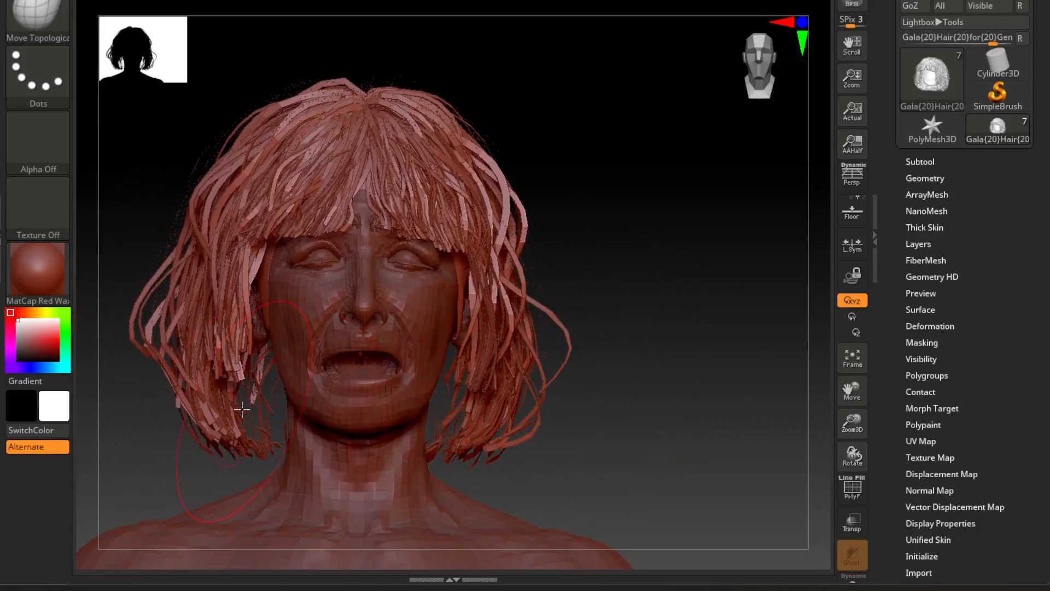
drag(224, 427, 150, 422)
mouse_move(158, 386)
mouse_down()
mouse_move(145, 361)
mouse_move(162, 328)
mouse_up()
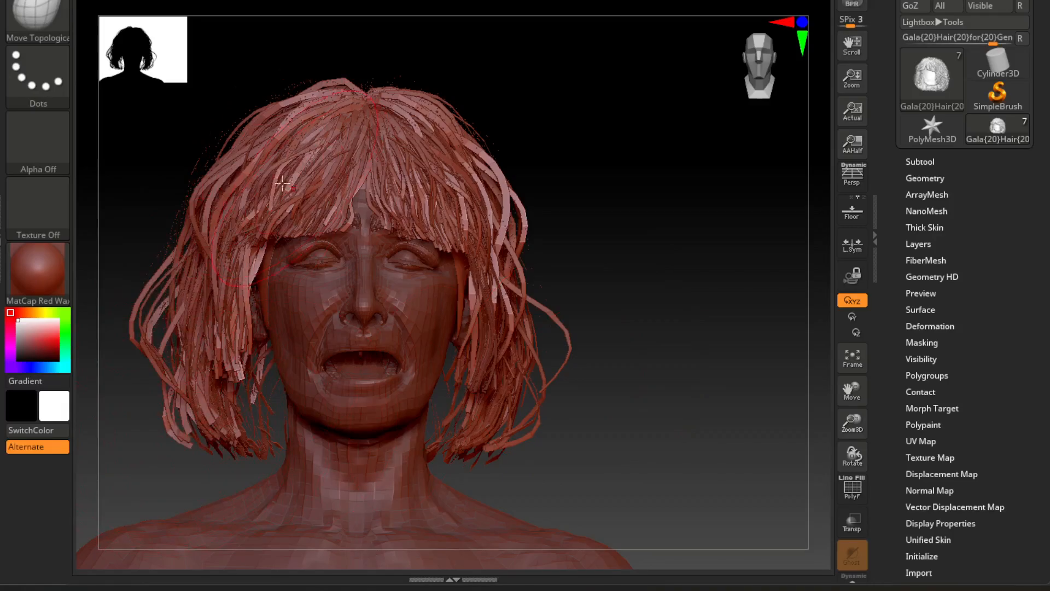
Step: Lift a few front bangs strands up and away from the forehead from a three-quarter view
drag(562, 177, 640, 189)
drag(400, 201, 404, 180)
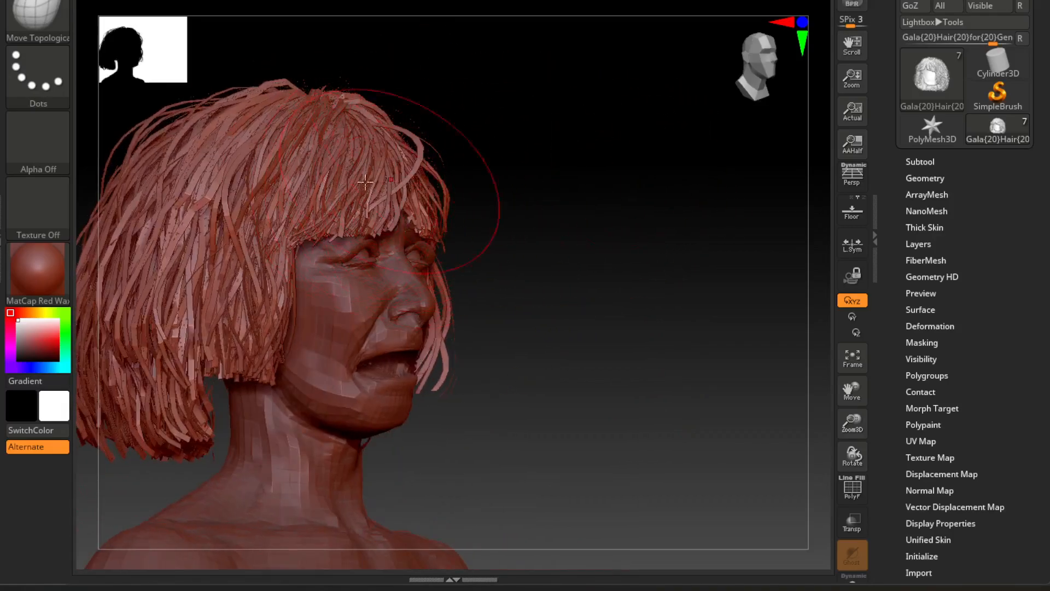
drag(532, 151, 599, 164)
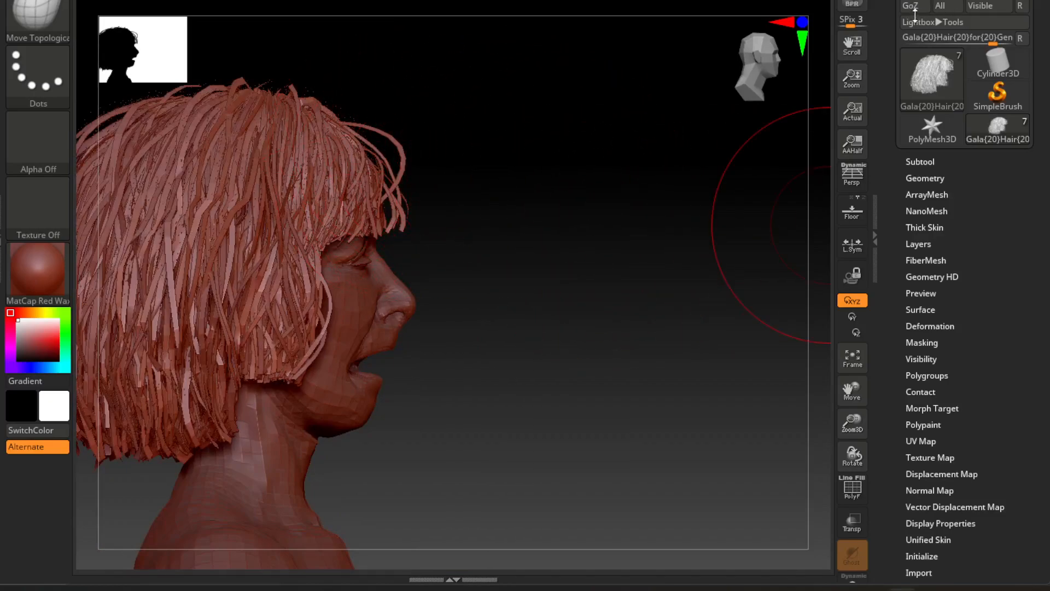
Step: Send the sculpted hair back to Daz Studio with GoZ, creating a new morph named ZBrush hair1
click(912, 6)
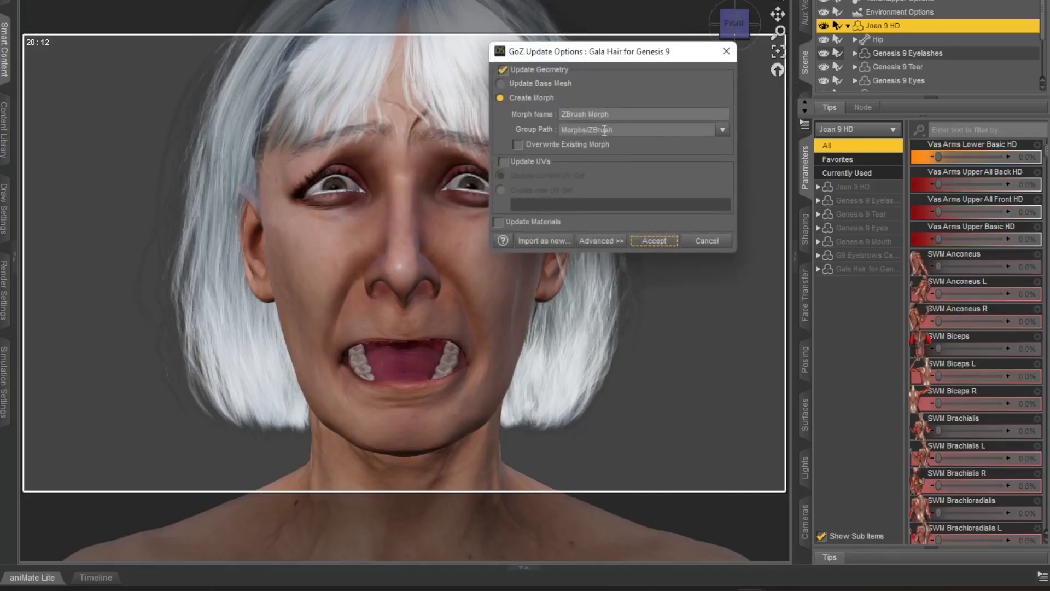
double_click(619, 118)
text(hair)
key(Return)
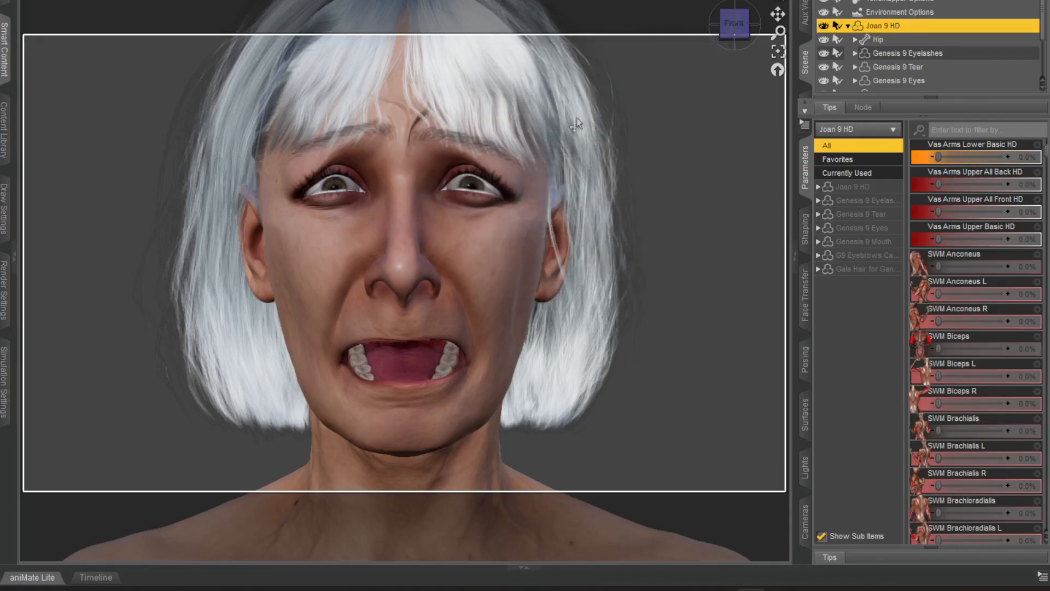
Step: Filter the parameters for zbrush, set ZBrush hair1 to 100% and preview the scene in NVIDIA Iray
click(958, 129)
text(zbrush)
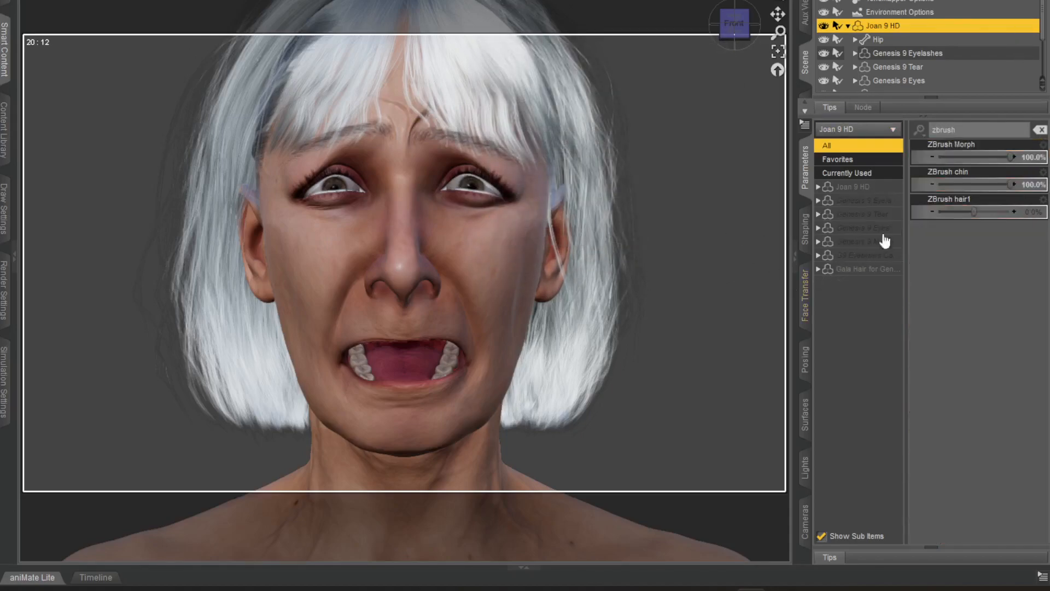
drag(973, 212, 1034, 212)
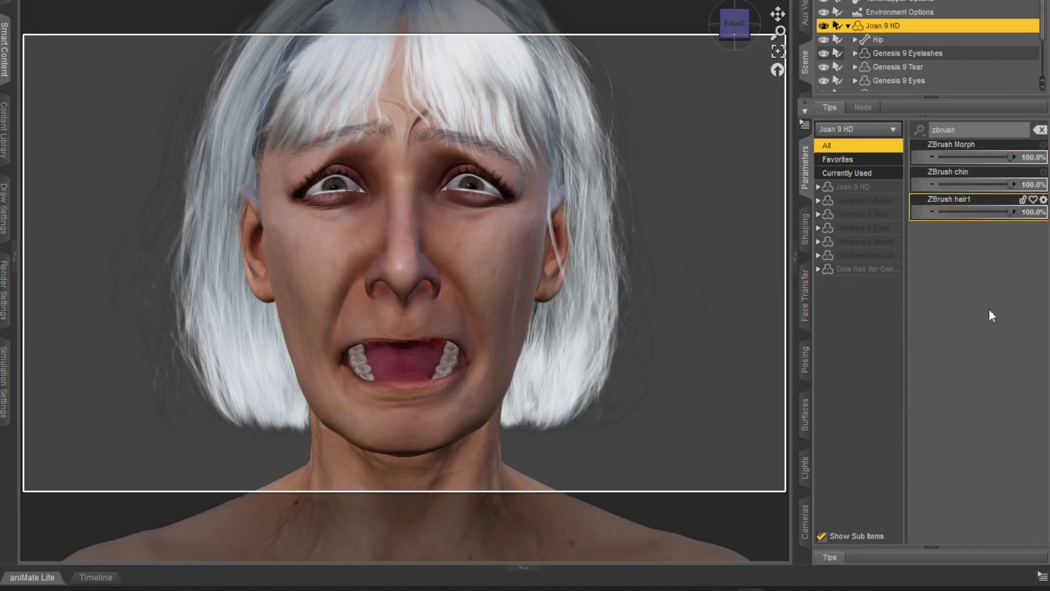
click(677, 17)
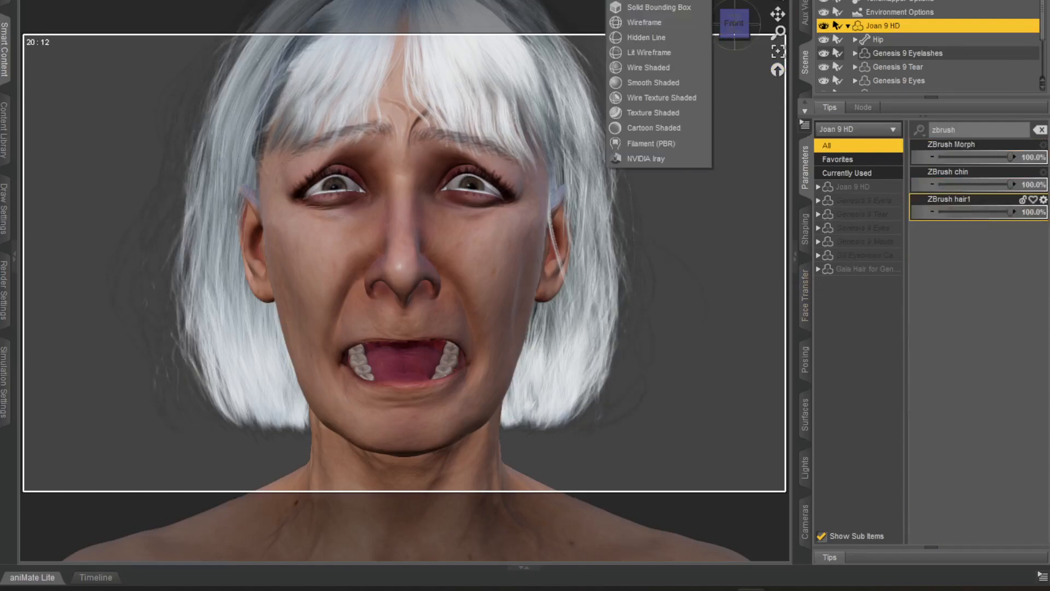
click(656, 158)
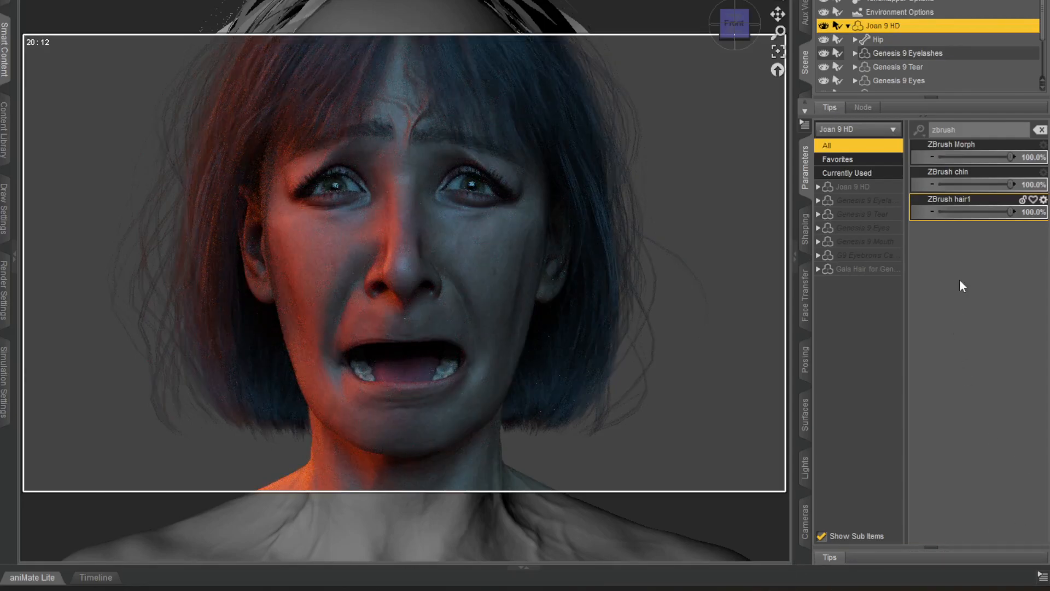
Step: Clear the parameter filter and examine the Genesis 9 hair's transform and adjustment dials
click(1041, 130)
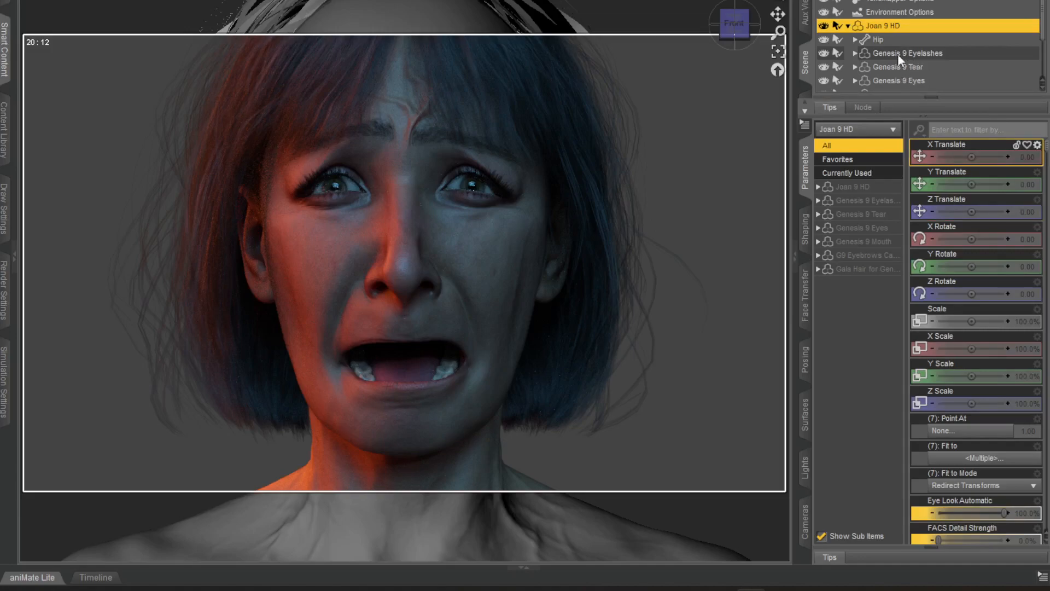
scroll(899, 51, down, 3)
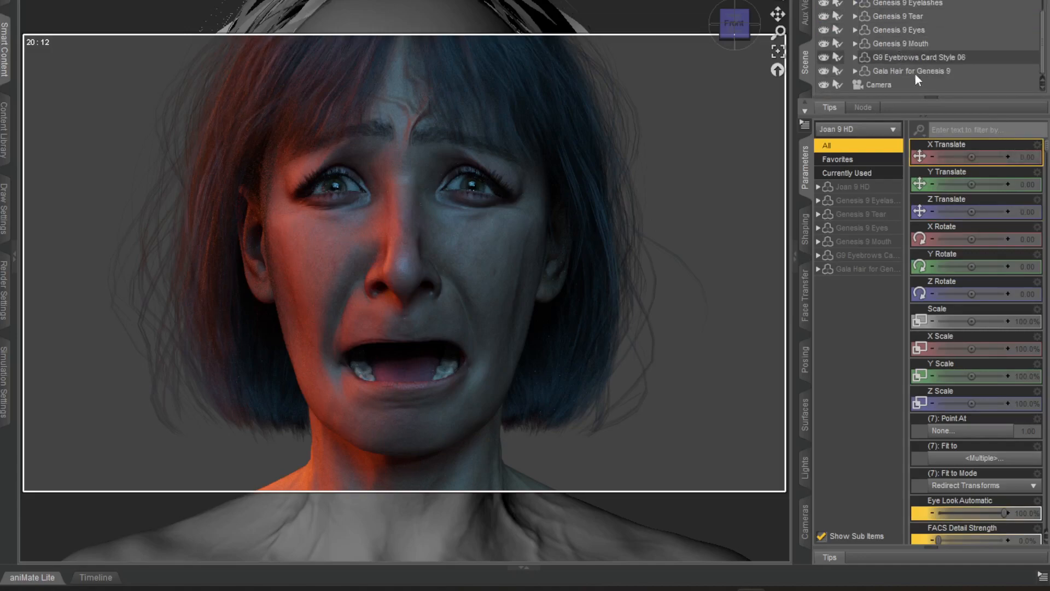
click(915, 74)
mouse_move(922, 184)
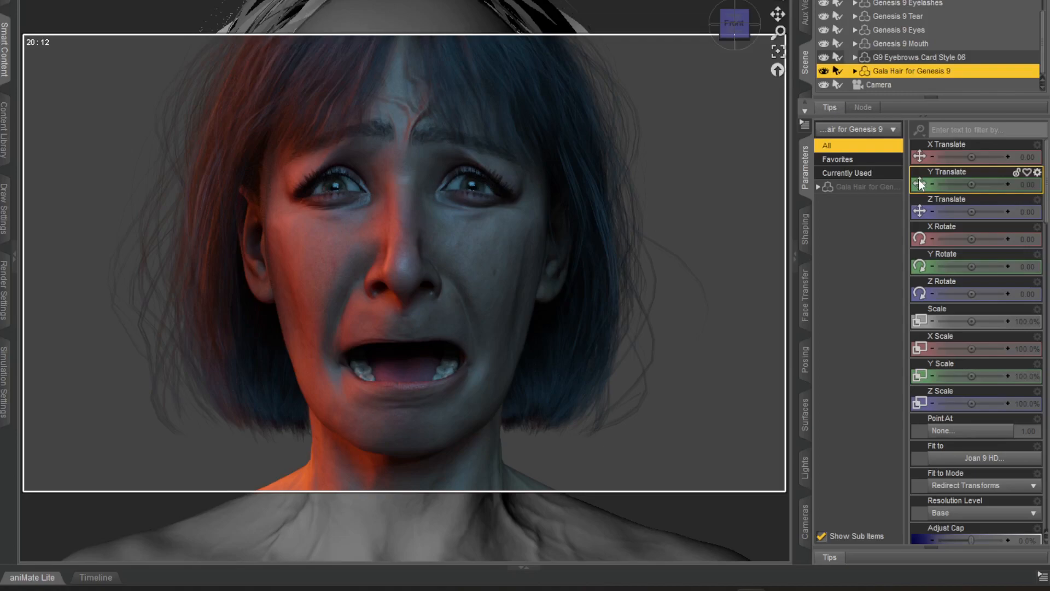
mouse_move(987, 250)
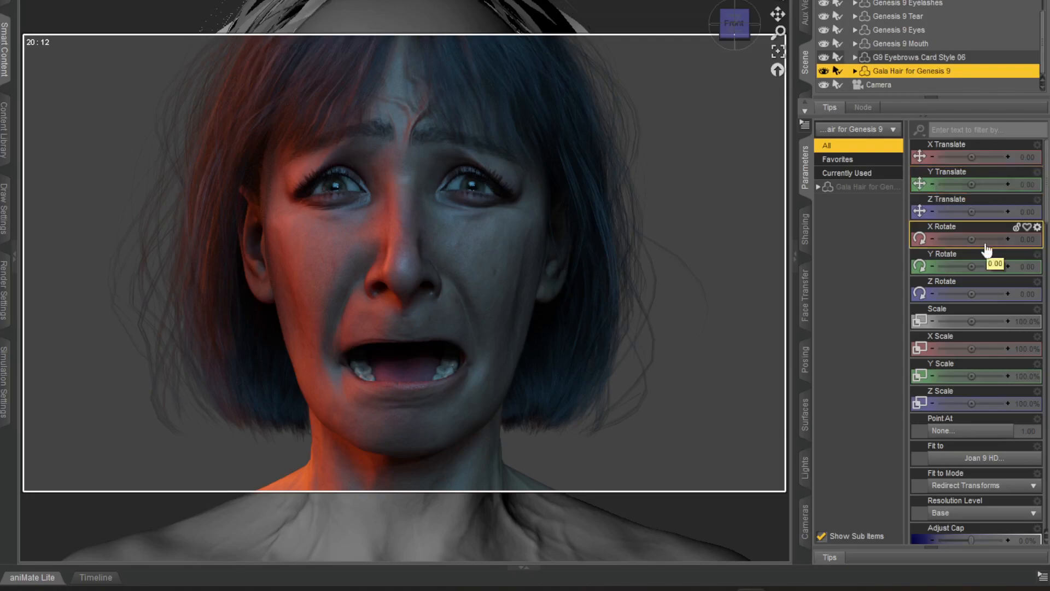
scroll(980, 350, down, 5)
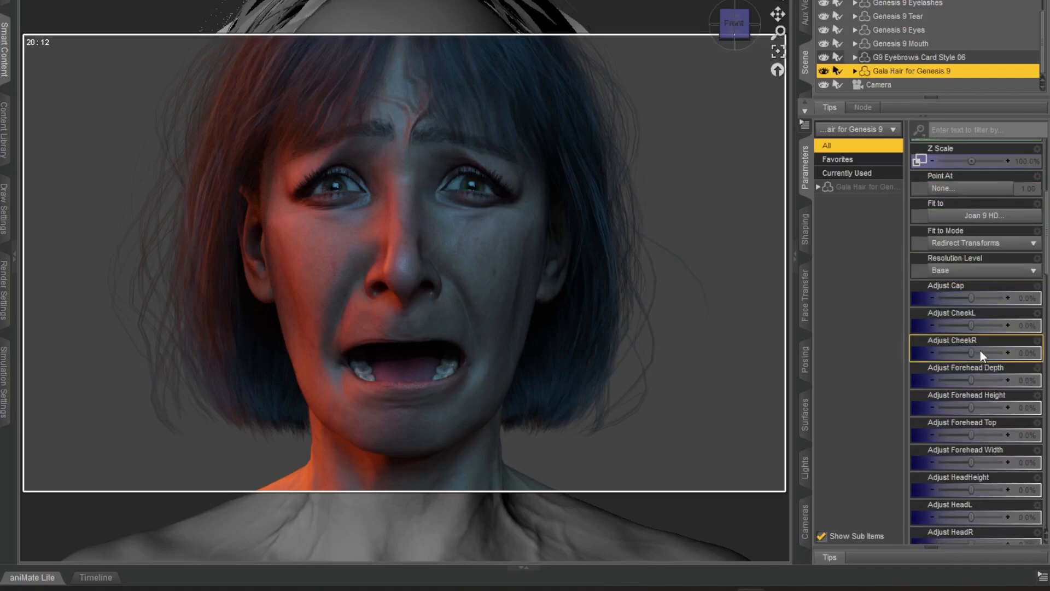
scroll(980, 351, up, 3)
scroll(979, 350, up, 3)
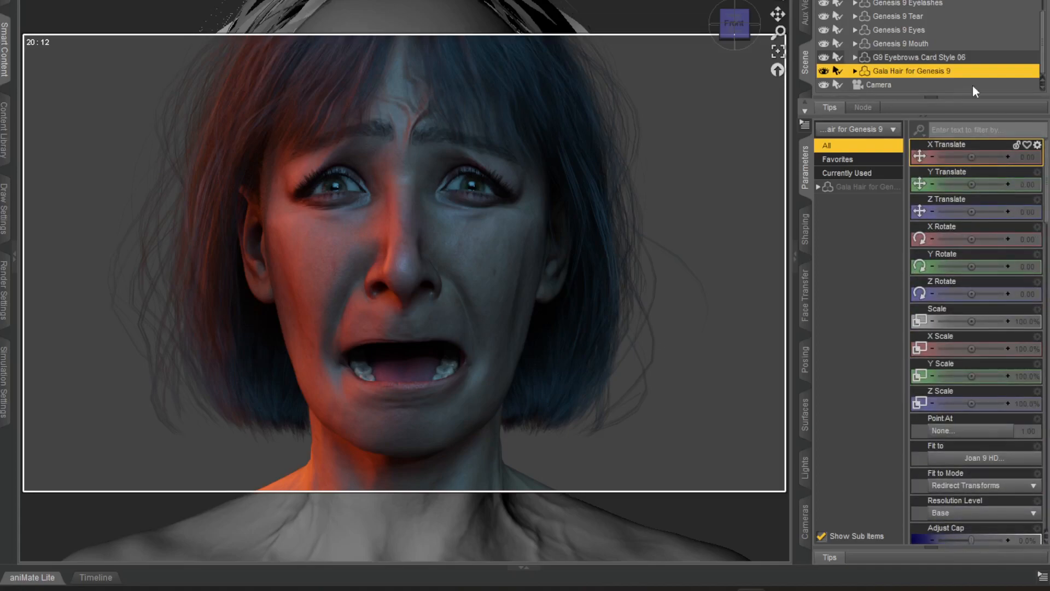
scroll(911, 24, up, 3)
Step: Select Joan 9 HD, filter its parameters for vas and examine the face, forehead, temple and neck vein dials
click(904, 27)
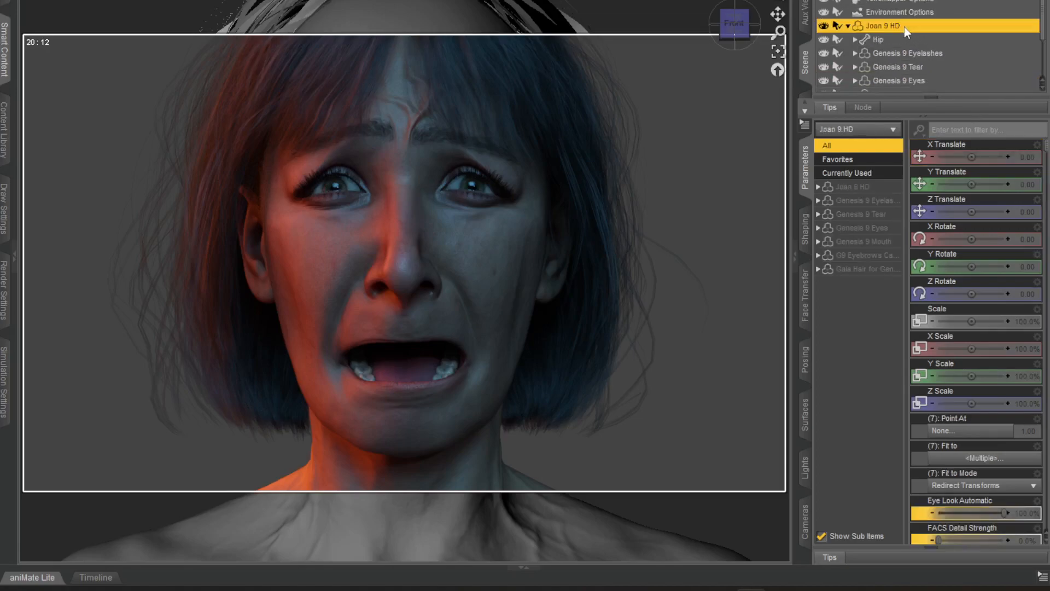
click(950, 132)
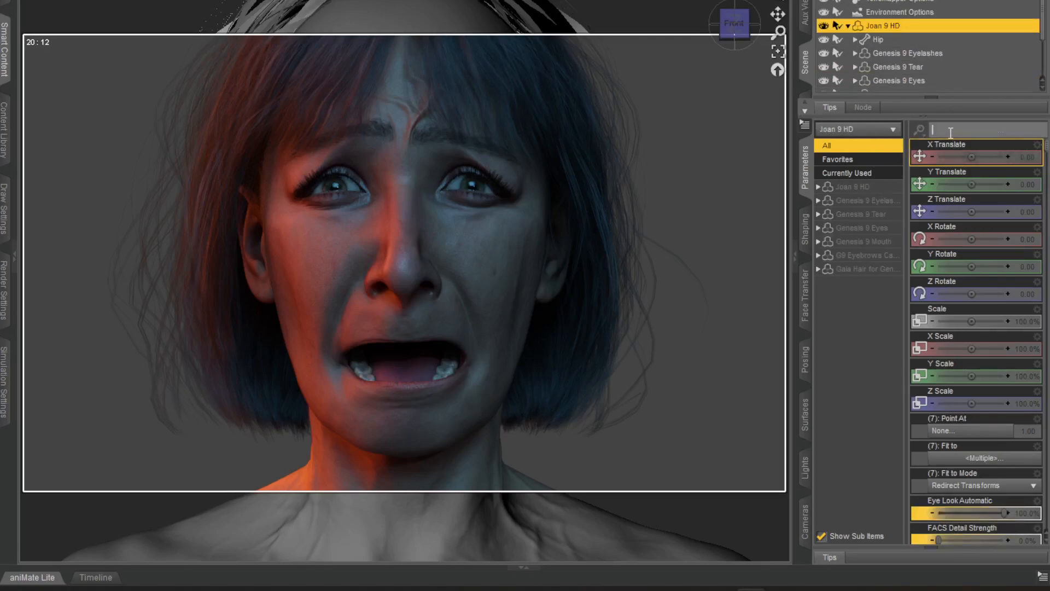
text(vas)
scroll(995, 370, down, 5)
scroll(994, 369, down, 6)
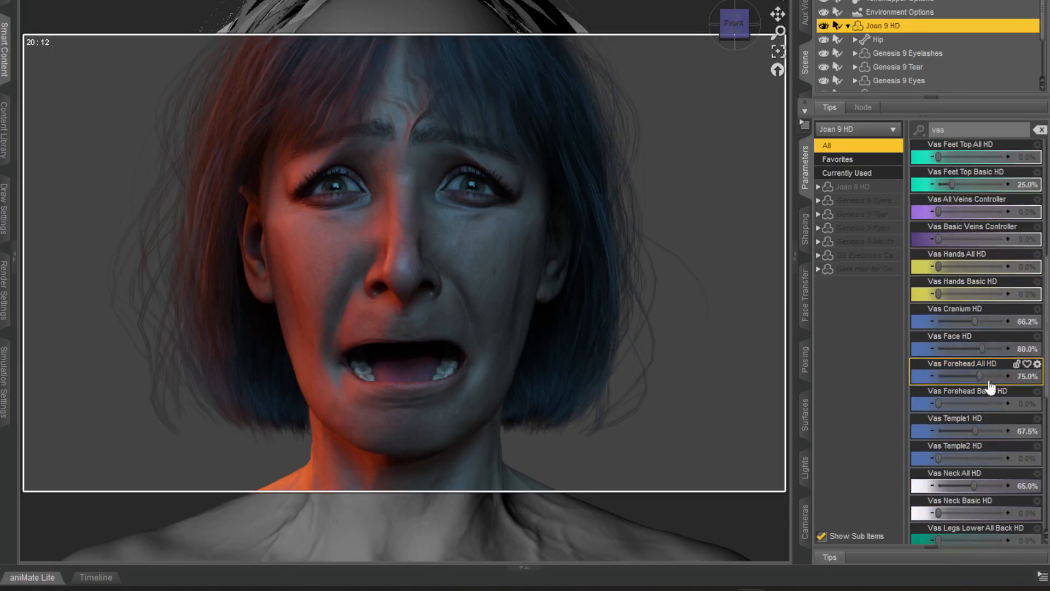
Step: Set Vas Forehead All HD to 61.3% and Vas Neck Basic HD to 58.8% on Joan 9 HD
drag(982, 383, 954, 374)
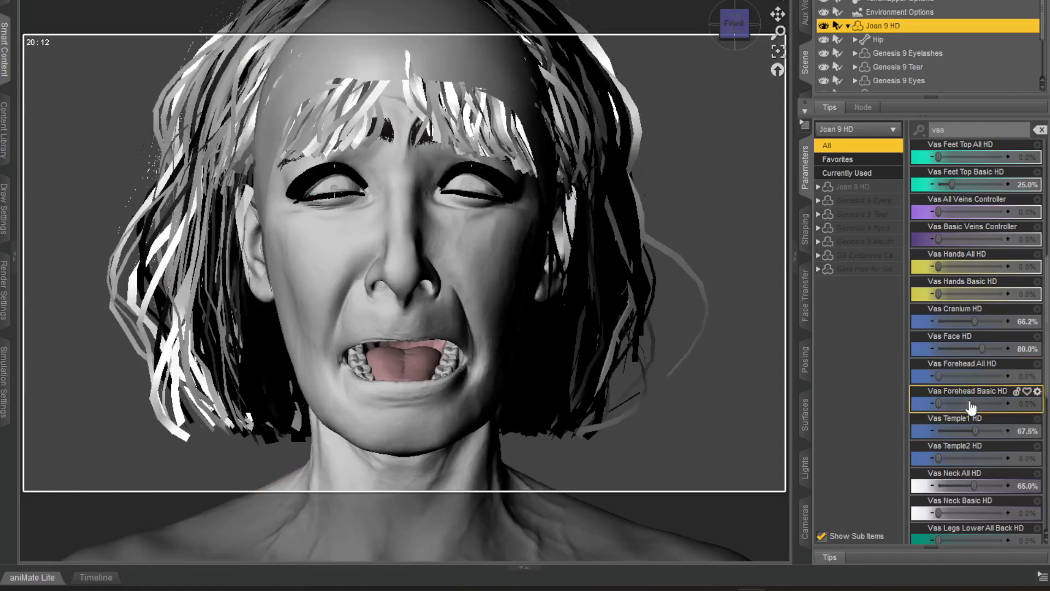
drag(938, 376, 972, 376)
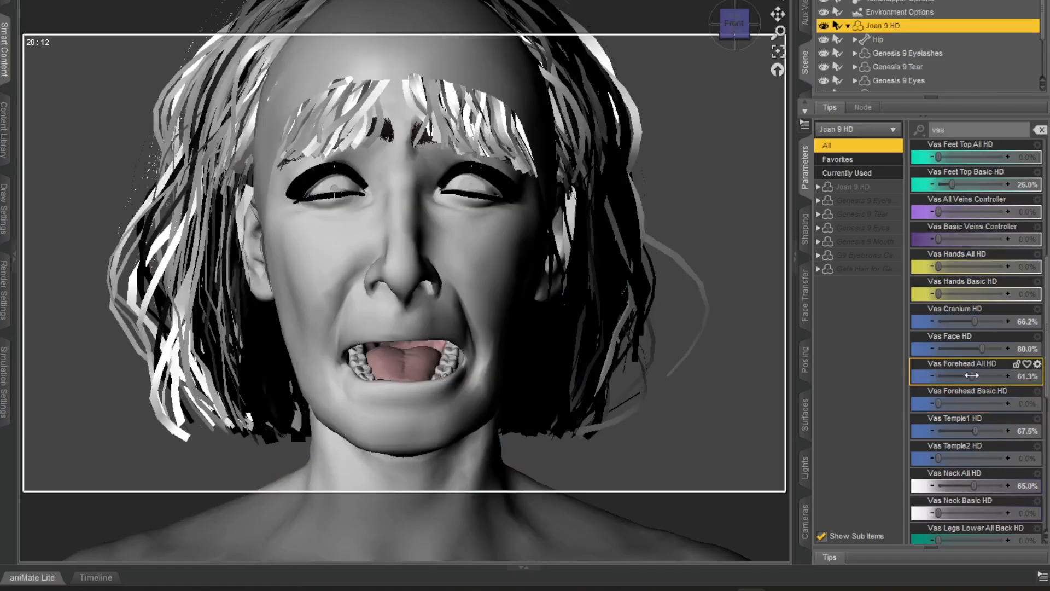
scroll(991, 410, down, 3)
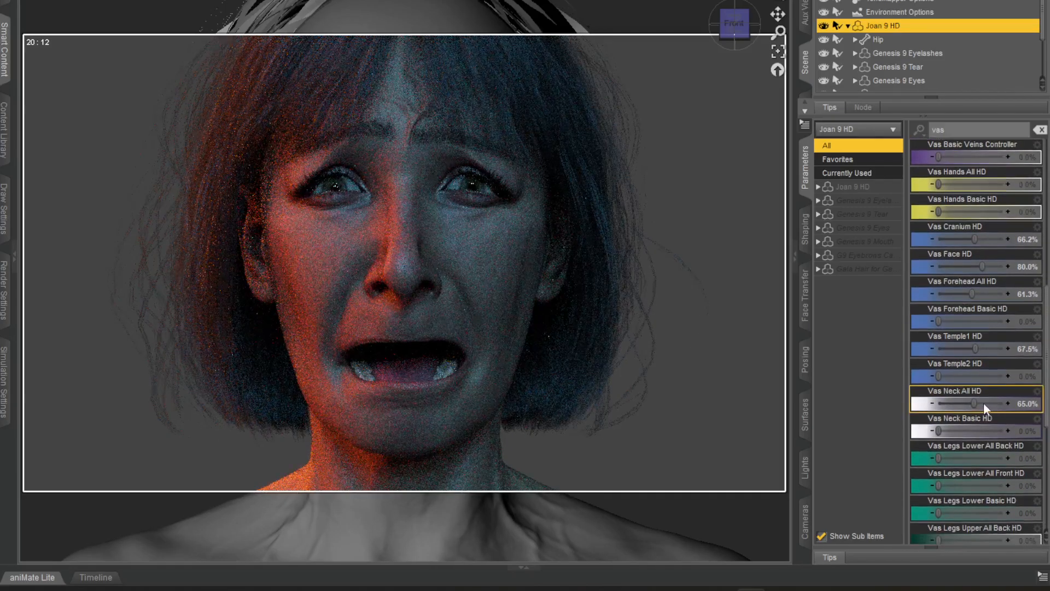
scroll(983, 403, down, 3)
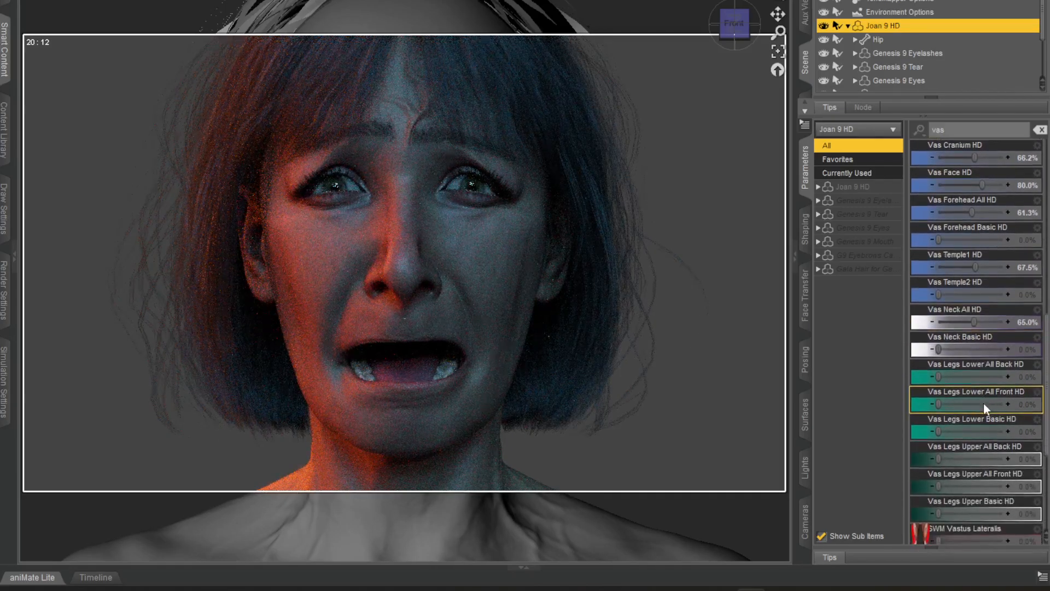
click(969, 351)
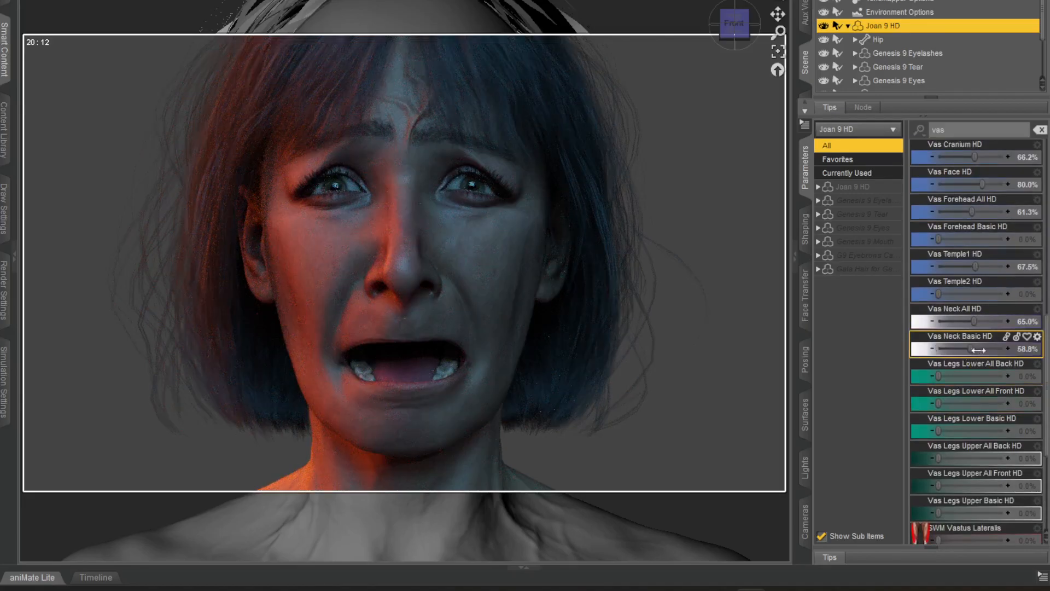
Step: Set Vas Temple1 HD to 63.8% and Vas Cranium HD to 62.5%
scroll(990, 445, down, 7)
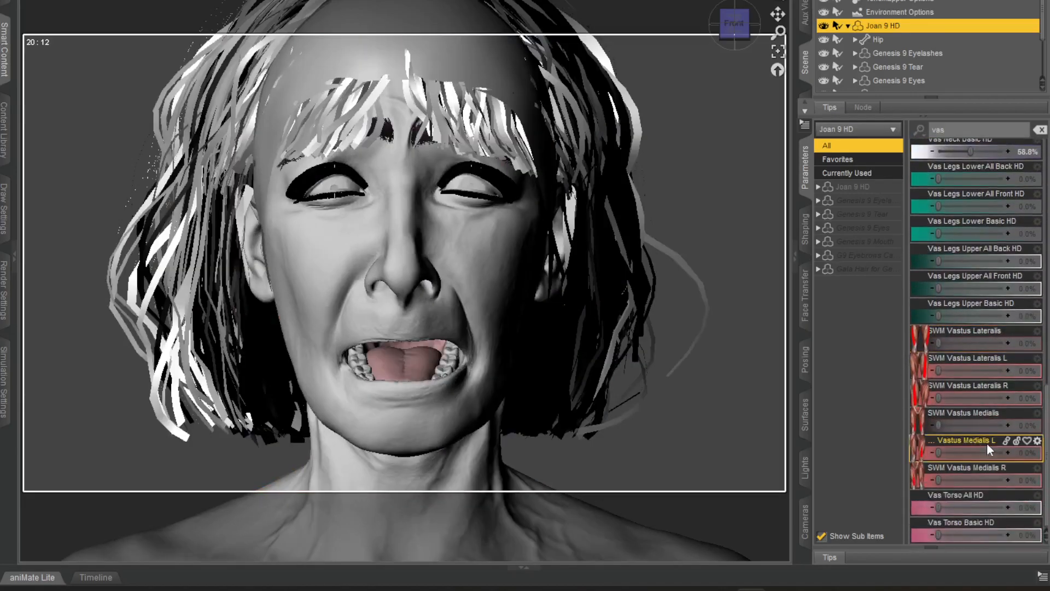
scroll(990, 404, up, 6)
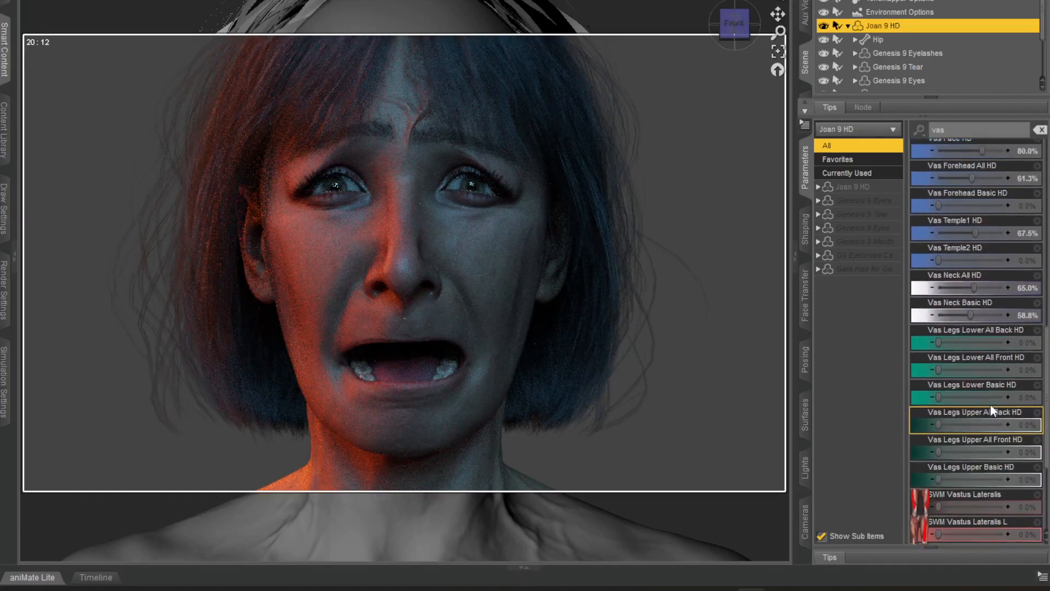
scroll(980, 345, up, 3)
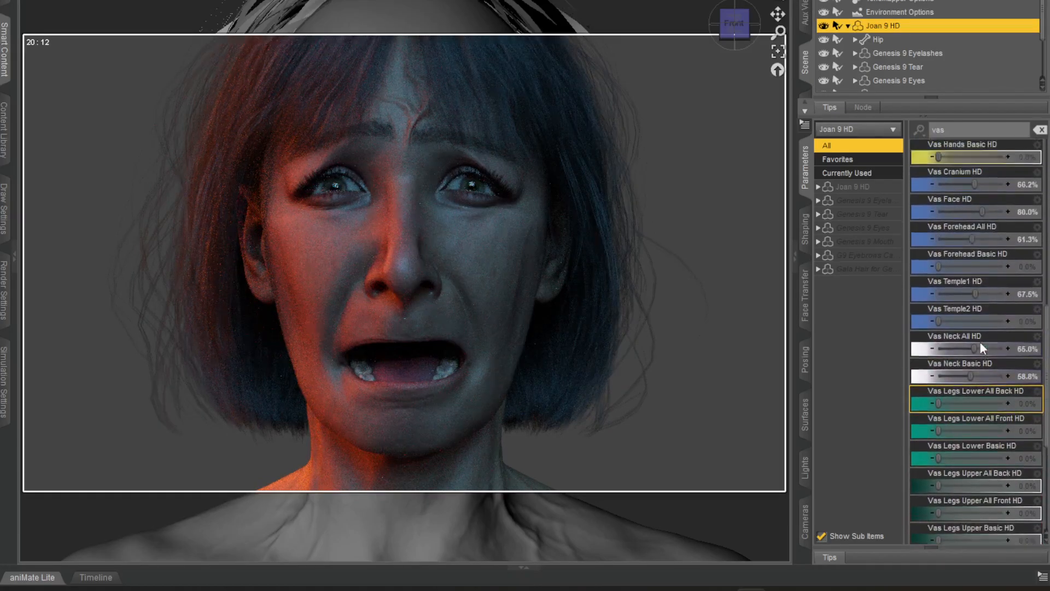
click(955, 317)
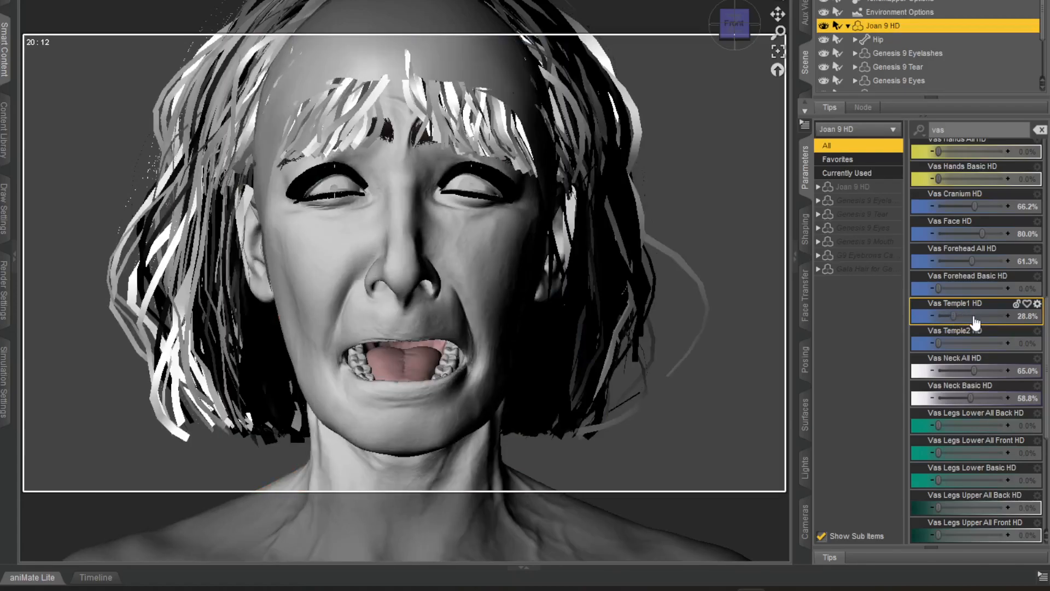
click(974, 317)
click(949, 206)
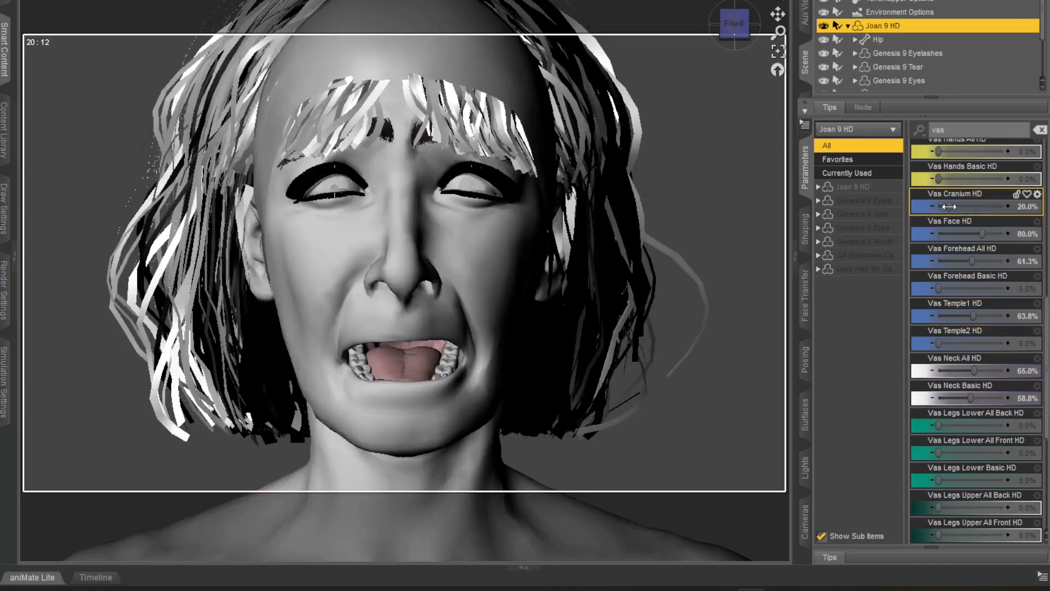
click(972, 206)
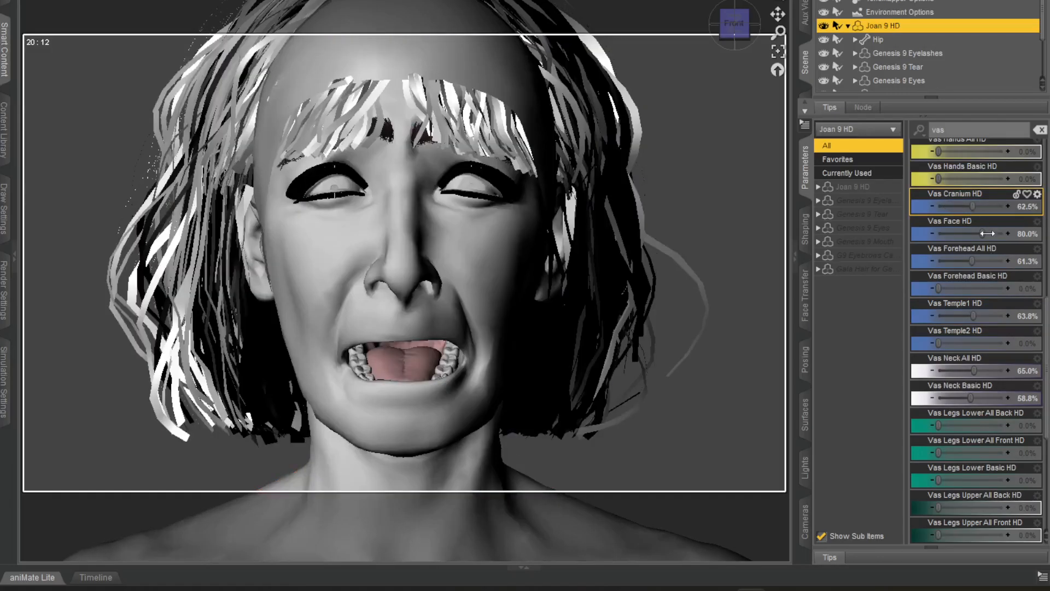
Step: Try lower face and forehead vein strengths, settling on Vas Face HD at 65.0% and Vas Forehead All HD at 76.3%
click(948, 234)
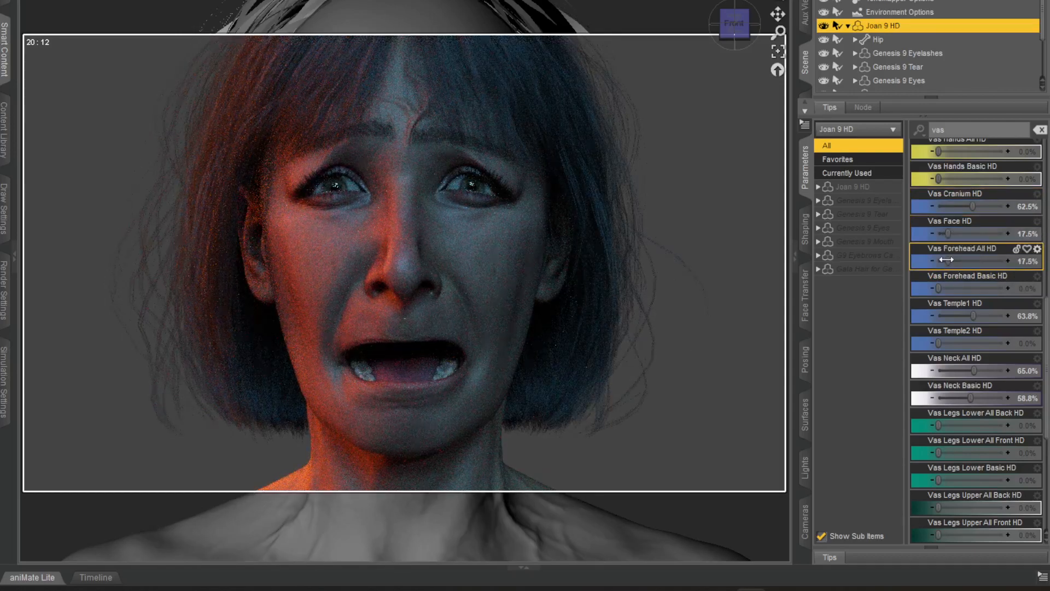
drag(946, 260, 937, 260)
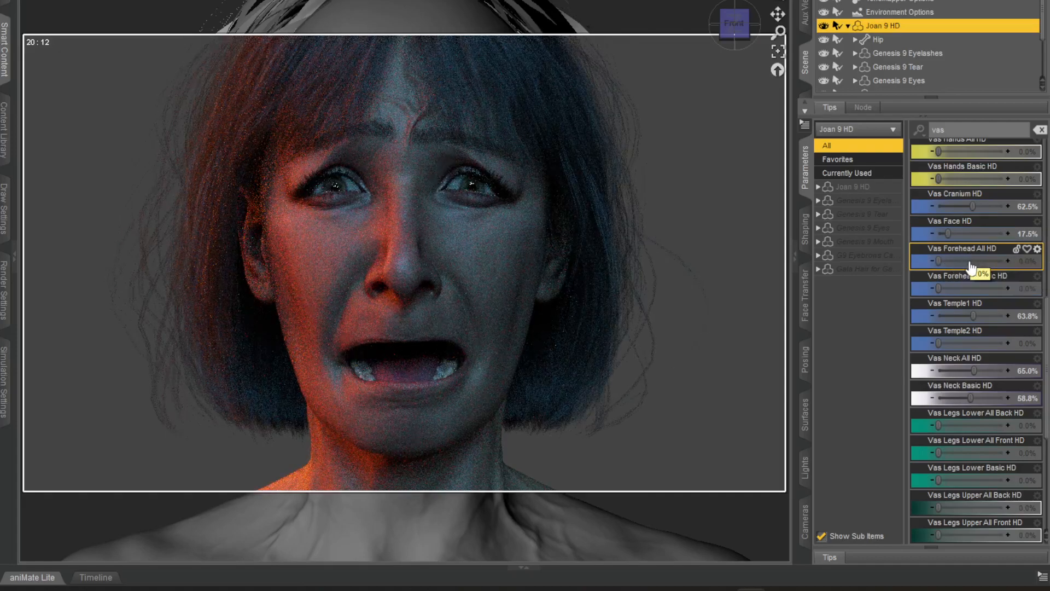
drag(968, 269, 973, 235)
click(974, 235)
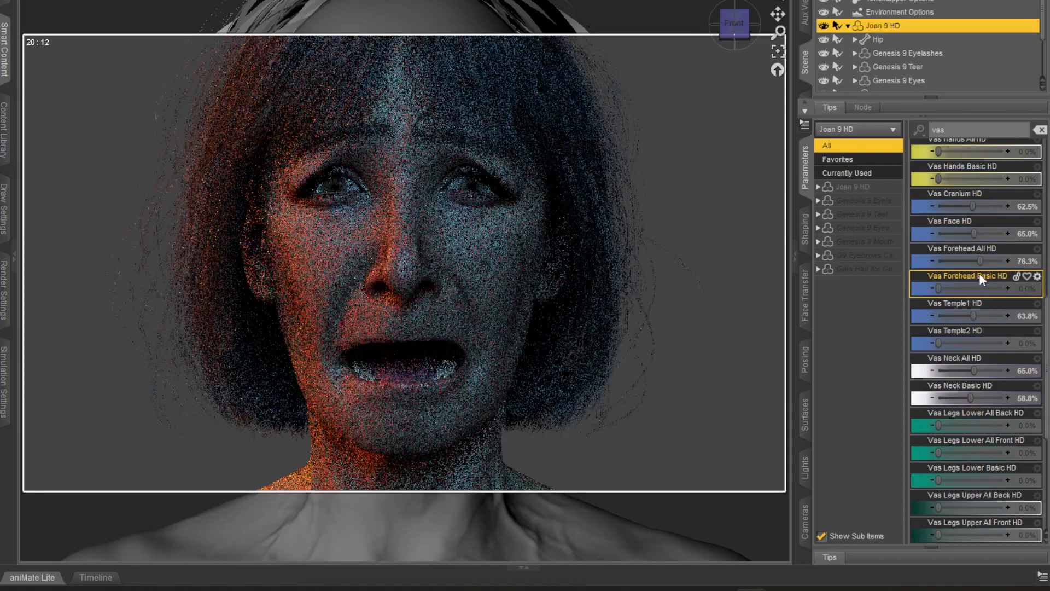
Step: Look through the other Vas body dials and replace the parameter filter with vein
scroll(971, 262, up, 3)
scroll(979, 254, up, 6)
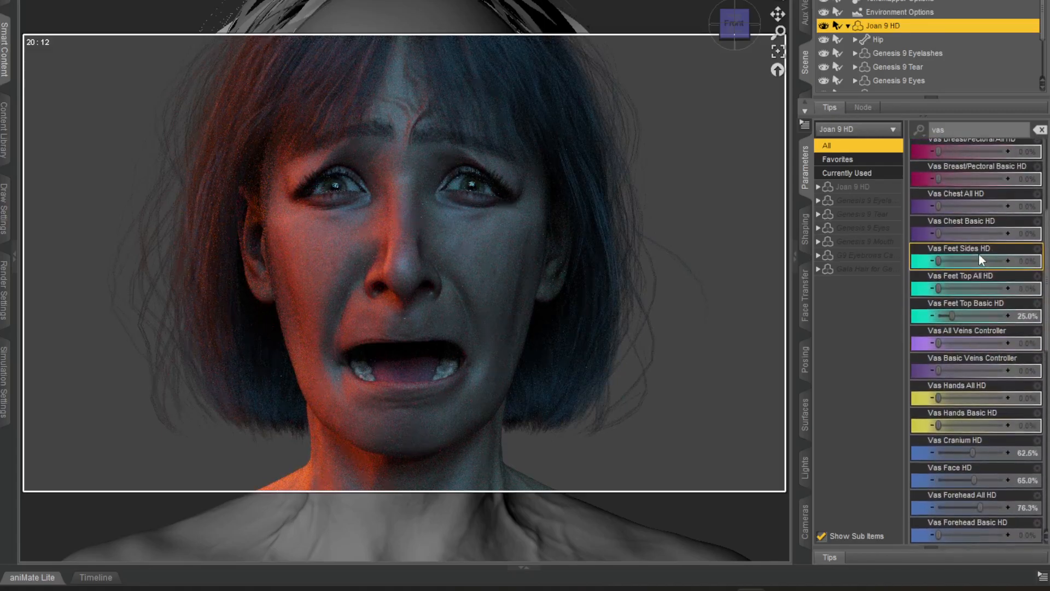
scroll(979, 256, up, 7)
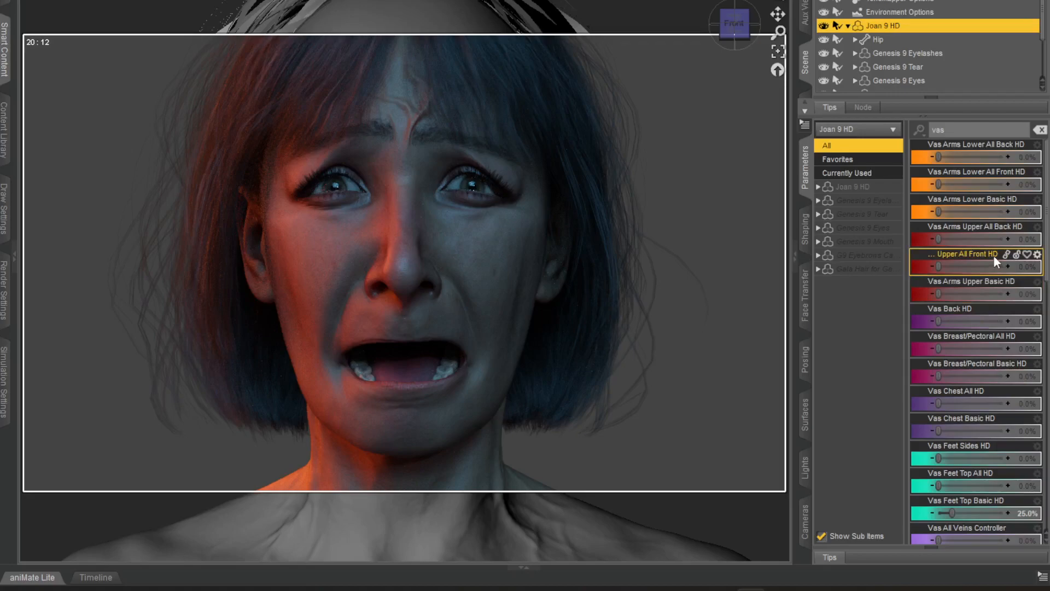
double_click(960, 131)
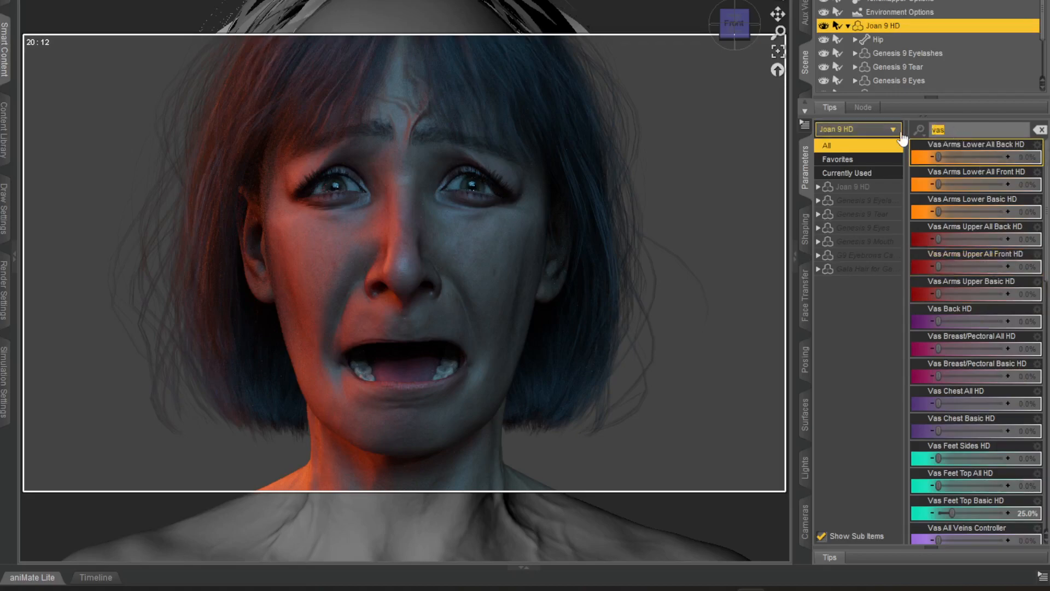
text(vein)
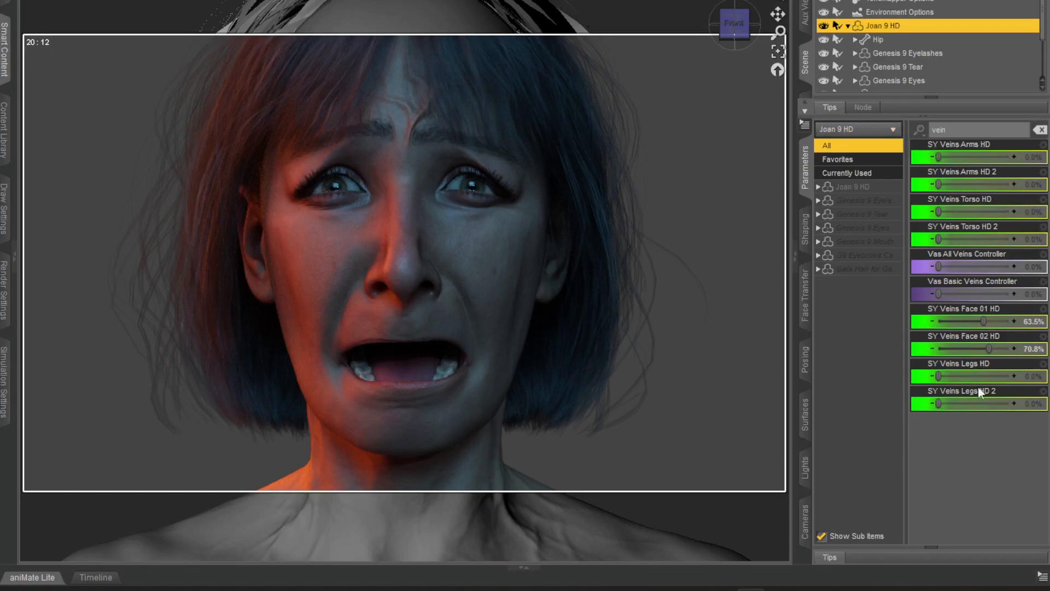
Step: Tone down the SY face veins, setting SY Veins Face 01 HD to 16.2% and SY Veins Face 02 HD to 0%
click(957, 322)
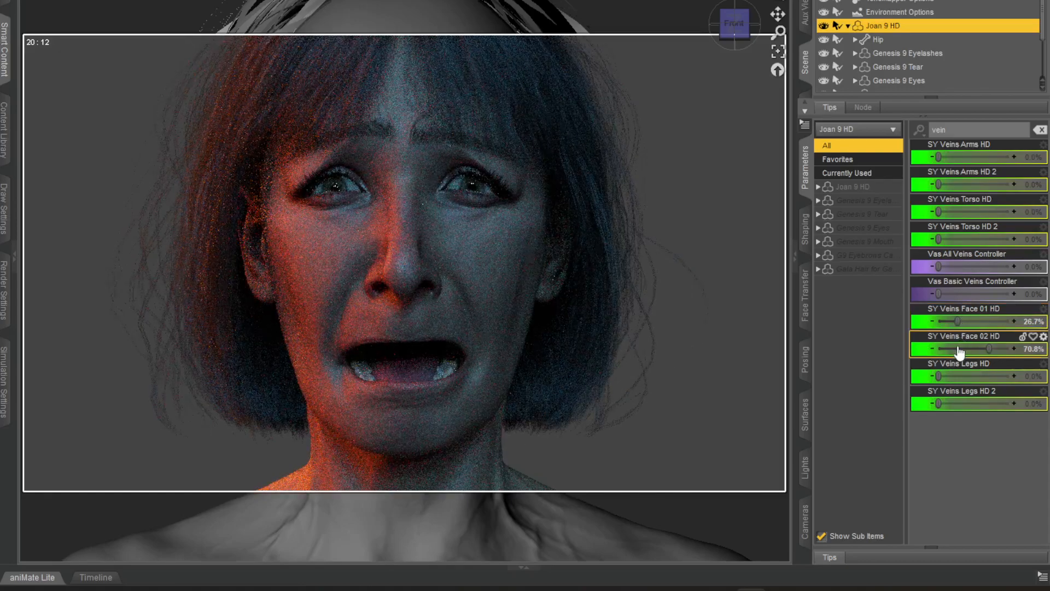
click(957, 348)
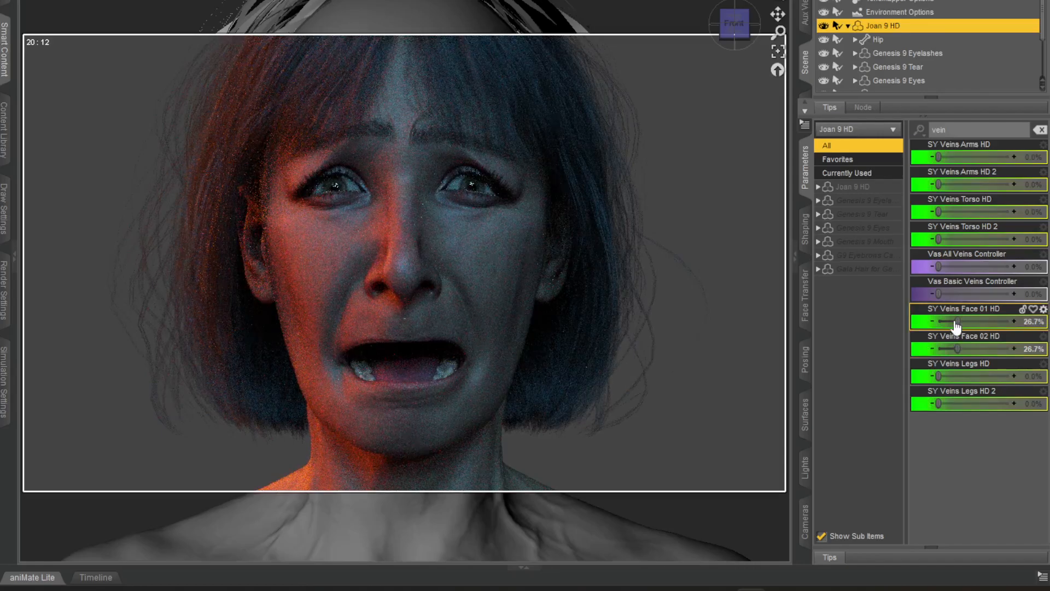
drag(956, 327, 949, 321)
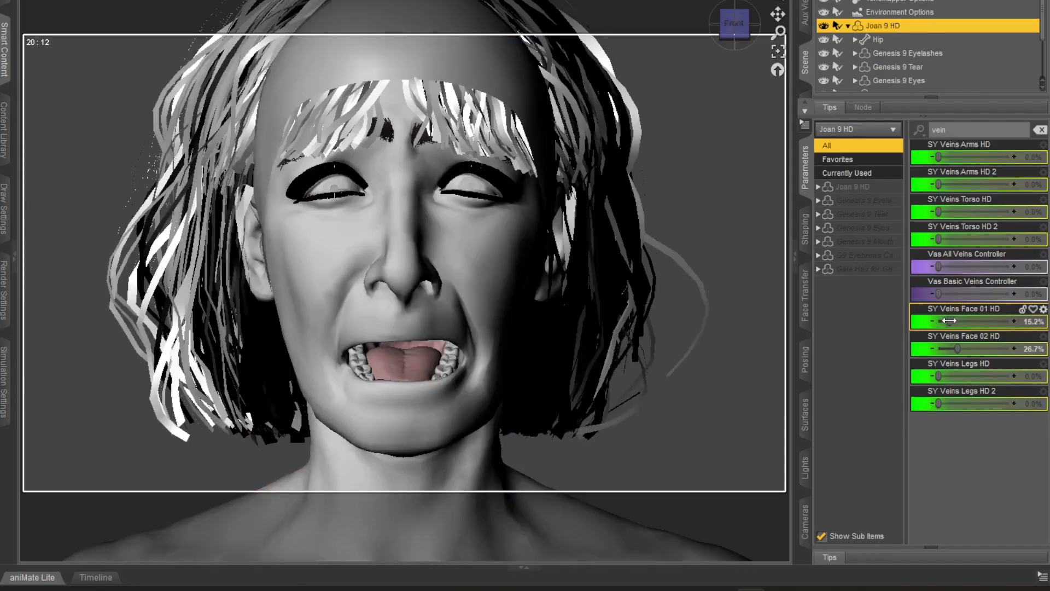
drag(958, 348, 947, 346)
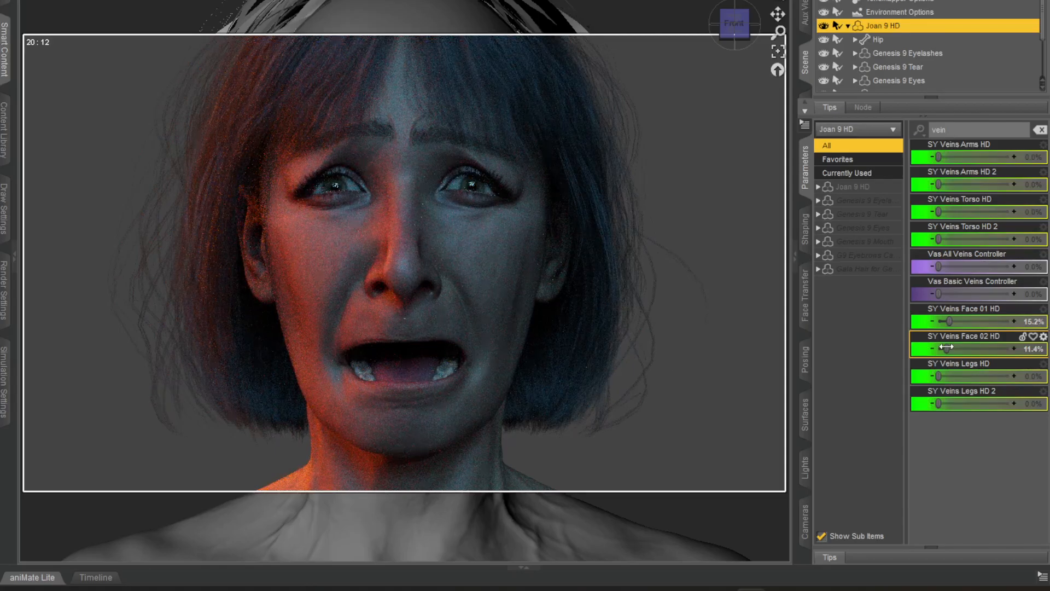
drag(947, 346, 937, 322)
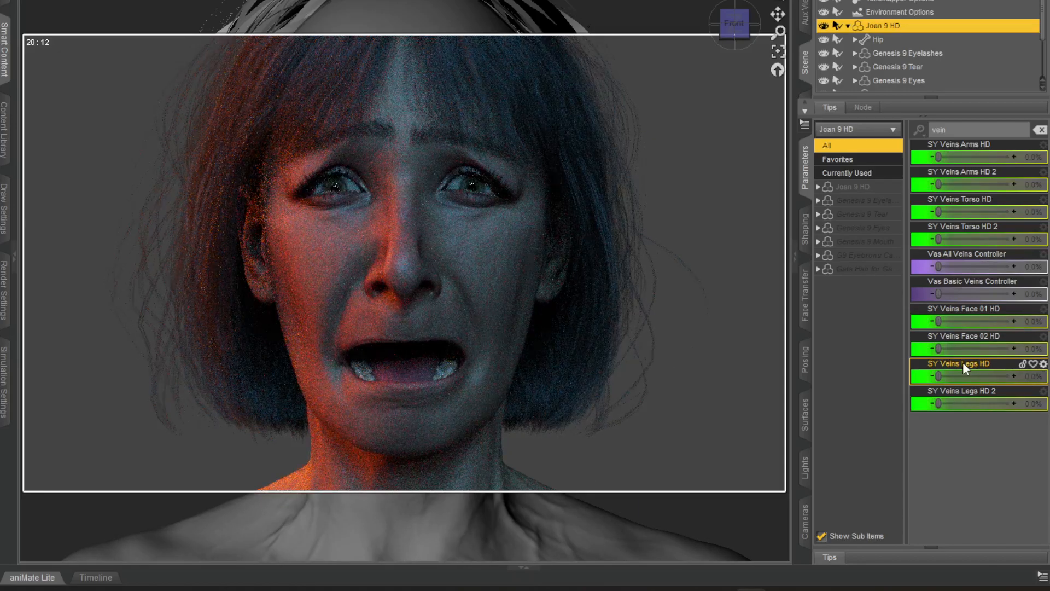
click(938, 321)
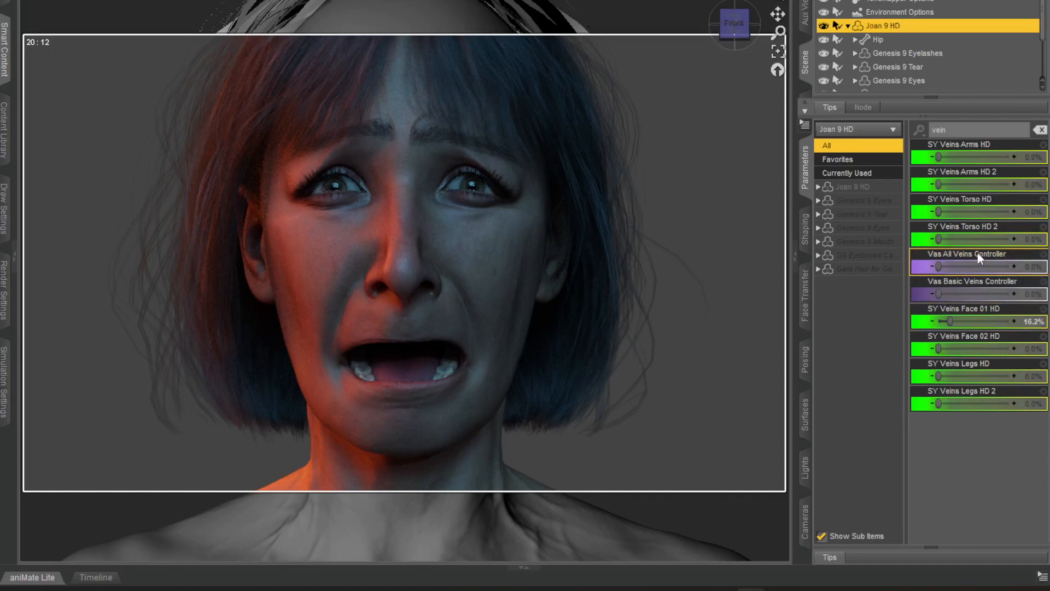
Step: Add subtle torso veins by setting SY Veins Torso HD to 16.2%
drag(946, 212, 964, 212)
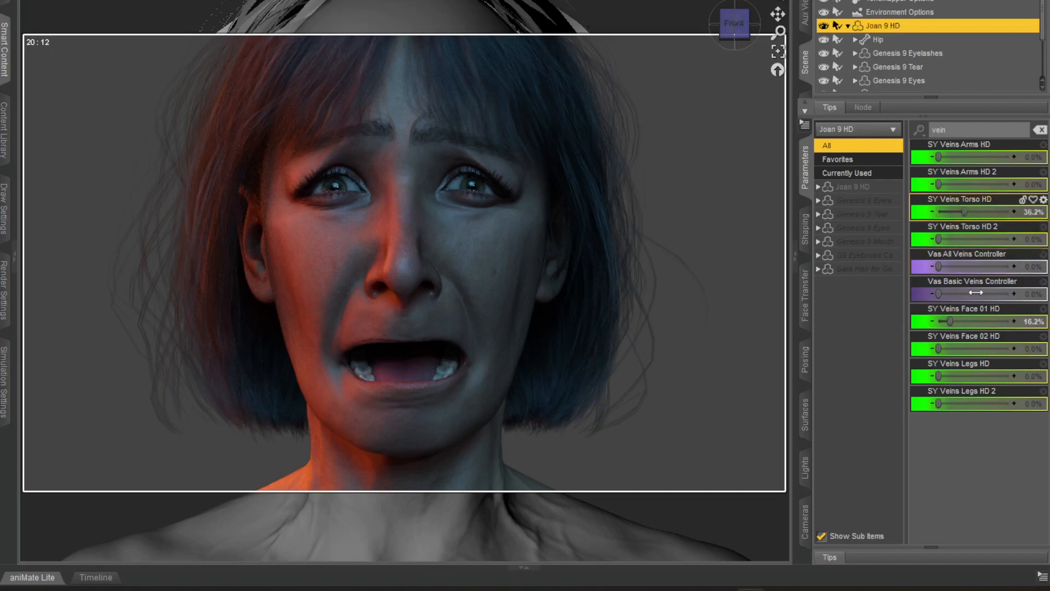
click(976, 293)
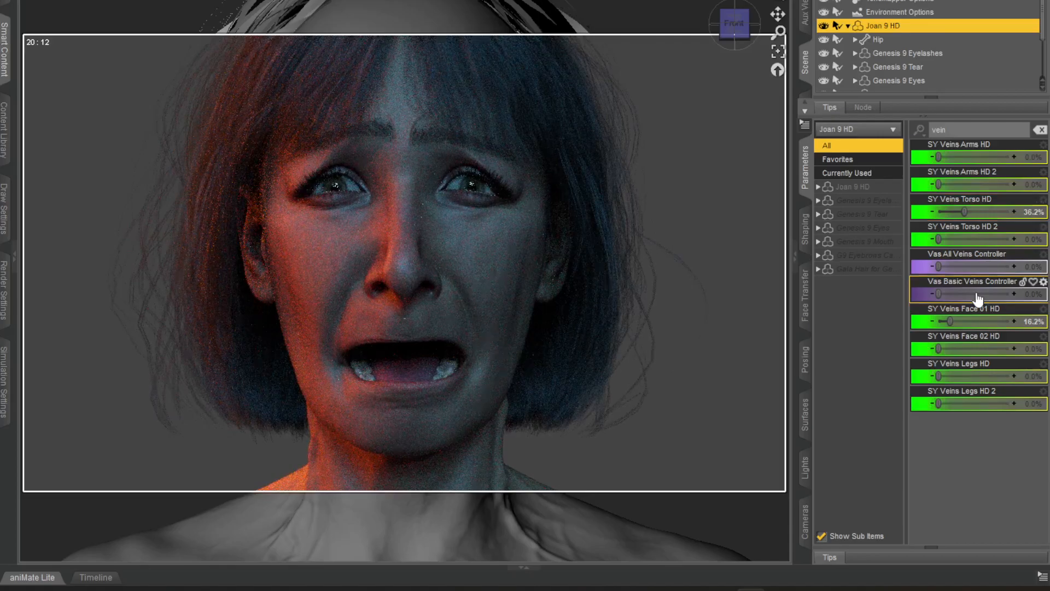
drag(965, 212, 952, 213)
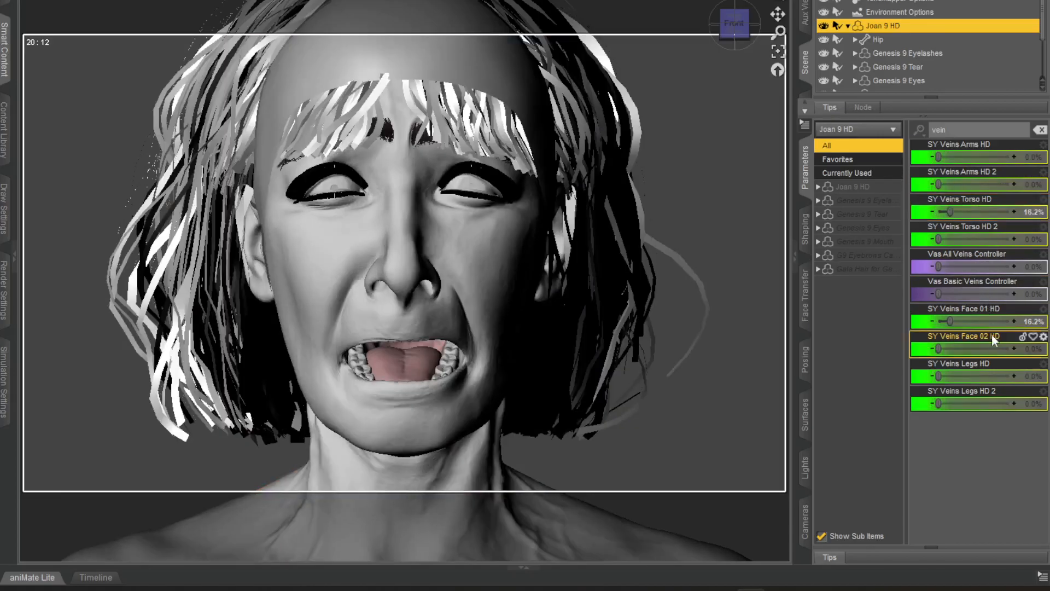